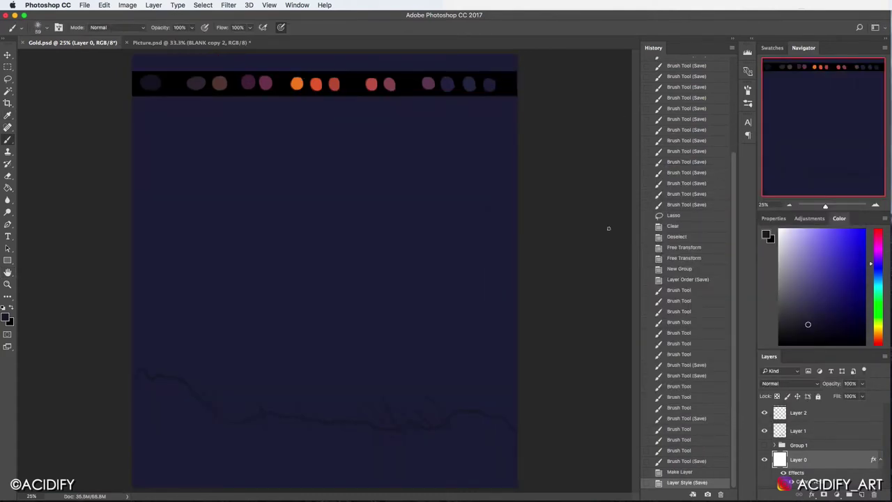
Step: On a new layer, lasso a rolling-hill outline along the bottom and fill it dark
{"action": "left_click", "coordinate": [862, 494]}
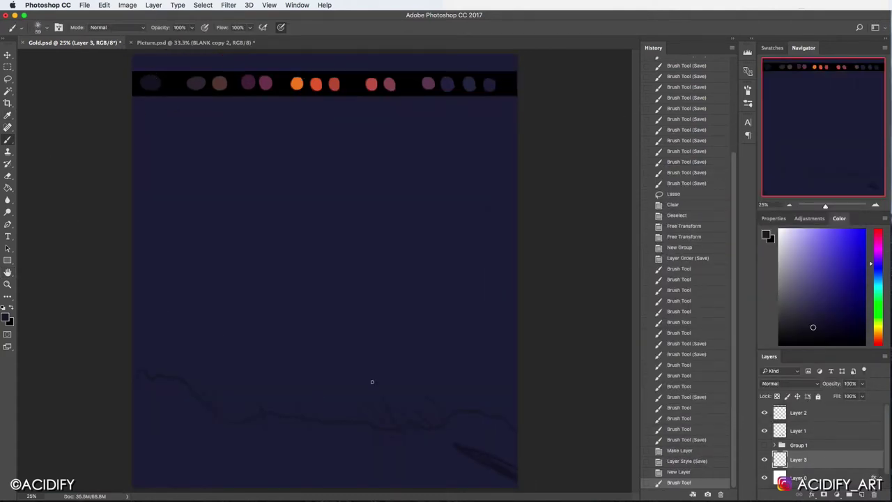
{"action": "left_click", "coordinate": [38, 27]}
{"action": "key", "text": "Escape"}
{"action": "key", "text": "l"}
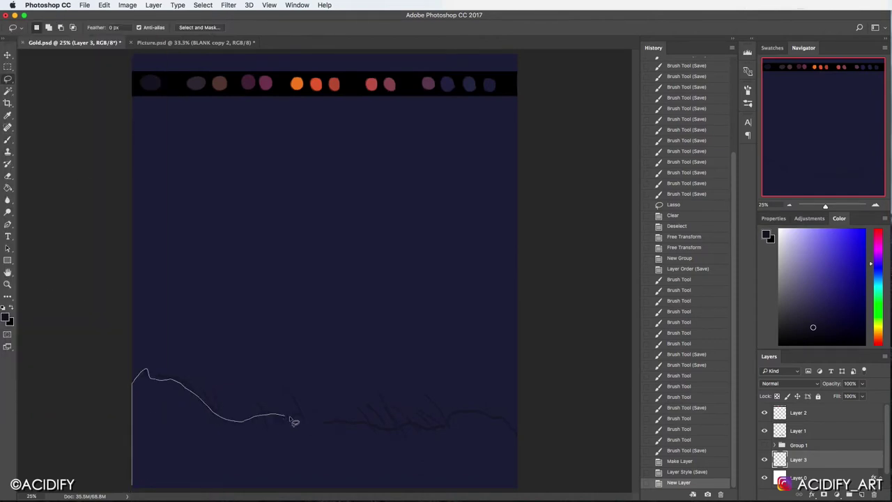
{"action": "left_click_drag", "start_coordinate": [485, 417], "coordinate": [520, 492]}
{"action": "key", "text": "g"}
{"action": "left_click", "coordinate": [247, 440]}
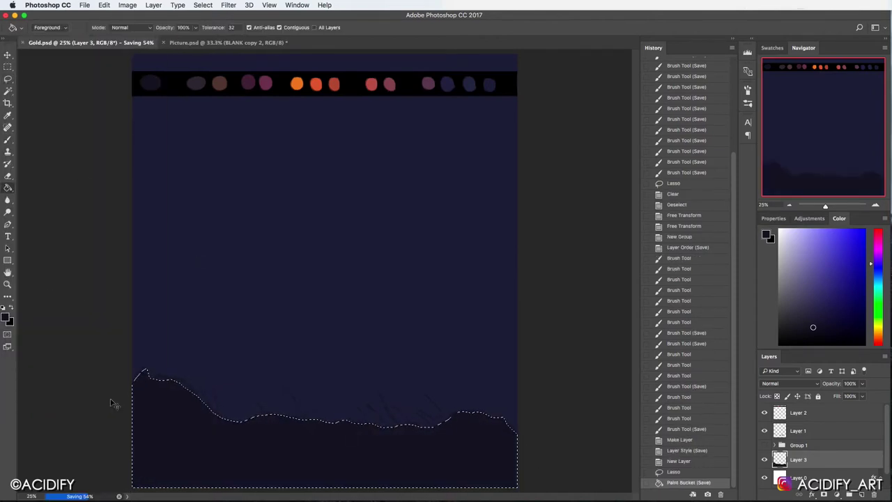
{"action": "key", "text": "ctrl+d"}
Step: Add a new empty layer for the sky, ready for brush painting
{"action": "key", "text": "ctrl+shift+alt+n"}
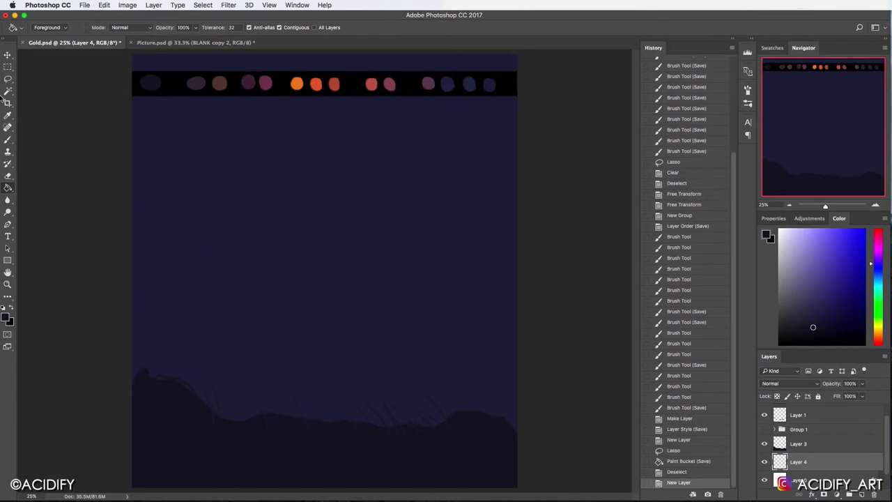
{"action": "key", "text": "b"}
{"action": "left_click", "coordinate": [38, 27]}
Step: With an 800 px soft brush, paint a broad orange glow behind the hills
{"action": "left_click", "coordinate": [297, 84], "text": "alt"}
{"action": "left_click", "coordinate": [39, 27]}
{"action": "key", "text": "Escape"}
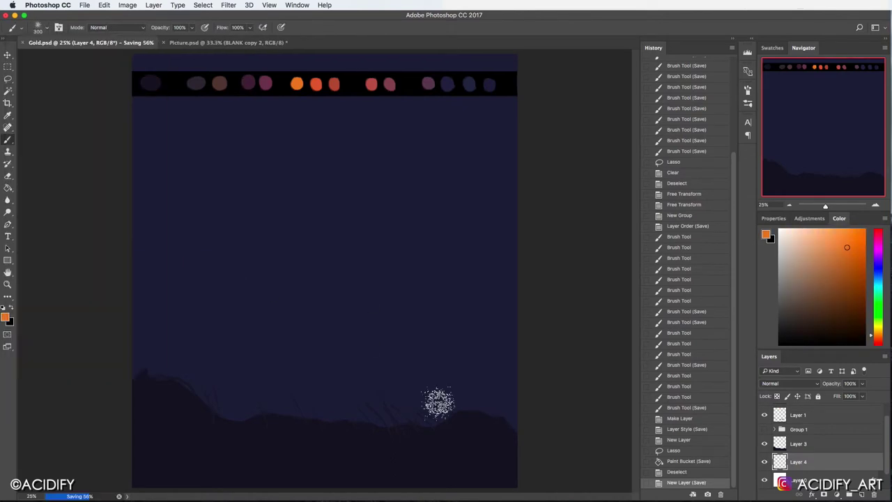
{"action": "key", "text": "F5"}
{"action": "type", "text": "800"}
{"action": "key", "text": "Return"}
{"action": "mouse_move", "coordinate": [502, 377]}
{"action": "left_mouse_down"}
{"action": "mouse_move", "coordinate": [133, 366]}
{"action": "mouse_move", "coordinate": [514, 342]}
{"action": "mouse_move", "coordinate": [139, 328]}
{"action": "left_mouse_up"}
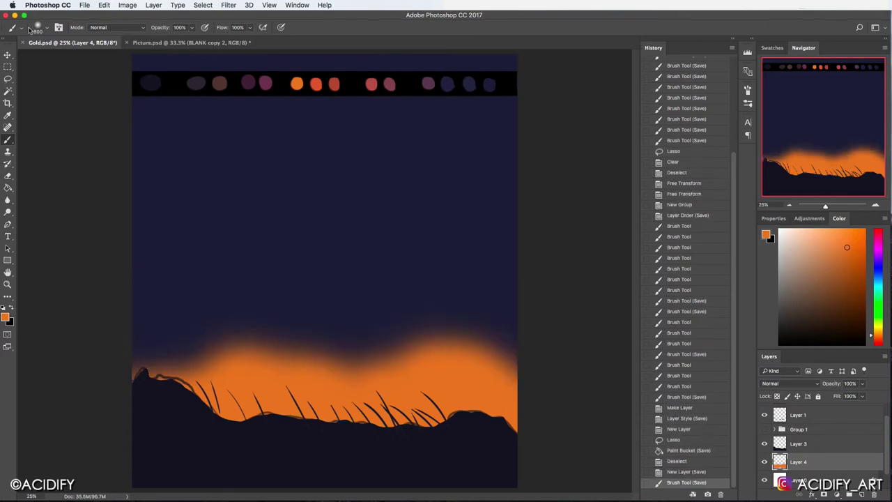
{"action": "mouse_move", "coordinate": [516, 328]}
{"action": "left_mouse_down"}
{"action": "mouse_move", "coordinate": [108, 333]}
{"action": "mouse_move", "coordinate": [419, 321]}
{"action": "mouse_move", "coordinate": [289, 339]}
{"action": "mouse_move", "coordinate": [133, 321]}
{"action": "left_mouse_up"}
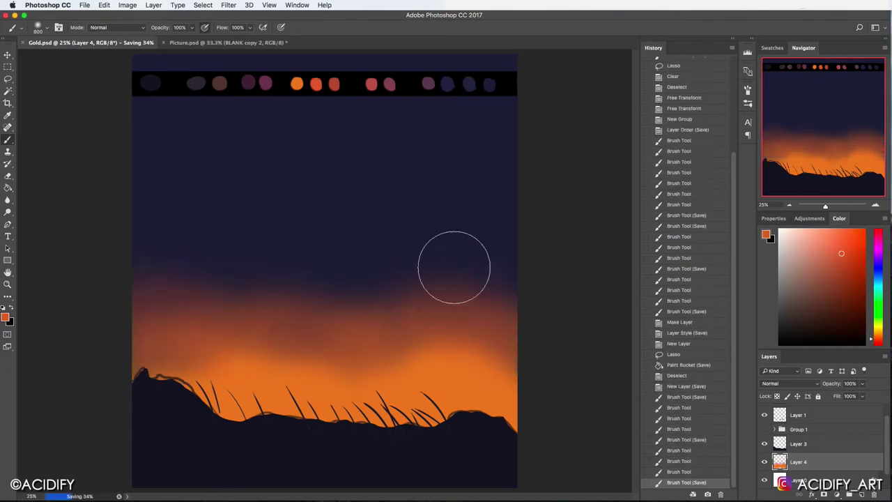
Step: Paint red, then pink-purple haze in bands higher up the sky
{"action": "left_click_drag", "start_coordinate": [453, 265], "coordinate": [105, 265]}
{"action": "left_click_drag", "start_coordinate": [455, 320], "coordinate": [194, 309]}
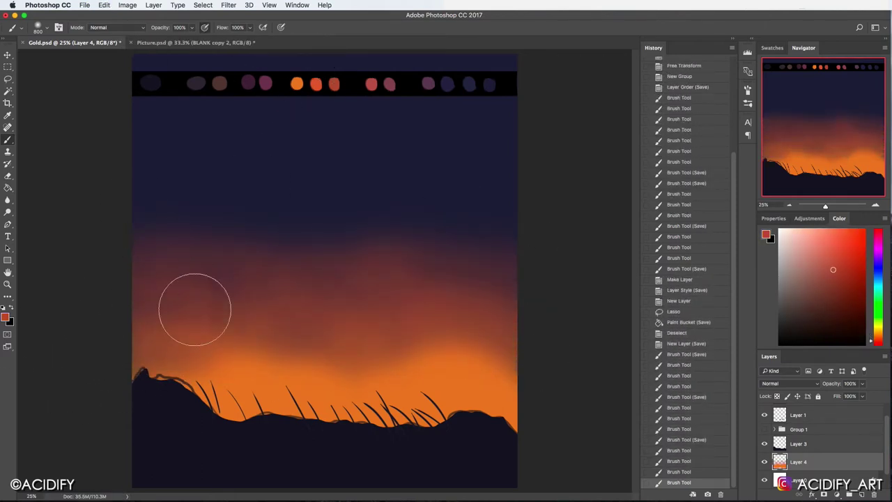
{"action": "left_click", "coordinate": [143, 283], "text": "alt"}
{"action": "left_click_drag", "start_coordinate": [474, 216], "coordinate": [62, 223]}
{"action": "left_click_drag", "start_coordinate": [126, 230], "coordinate": [114, 239]}
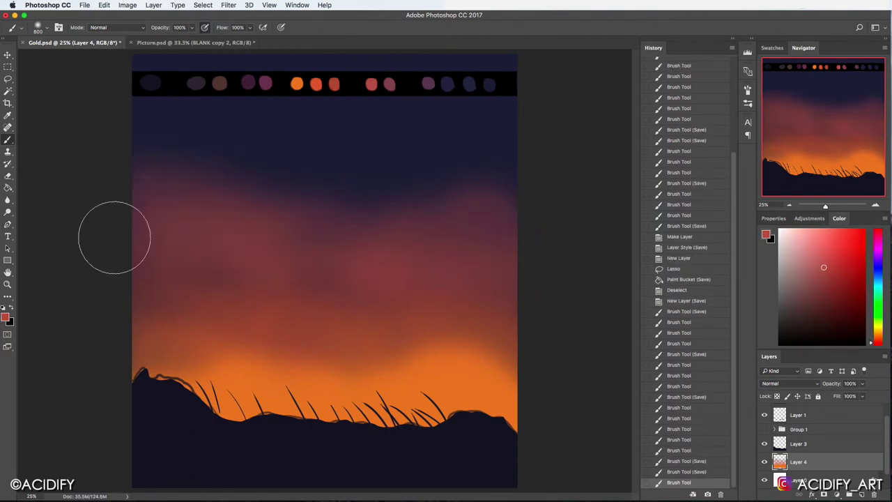
{"action": "left_click_drag", "start_coordinate": [169, 233], "coordinate": [174, 231]}
{"action": "left_click_drag", "start_coordinate": [435, 230], "coordinate": [512, 234]}
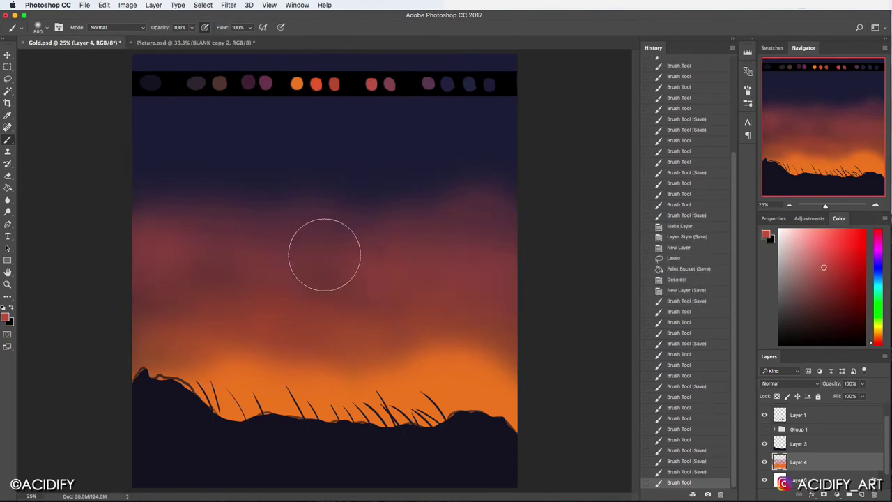
{"action": "left_click_drag", "start_coordinate": [512, 166], "coordinate": [439, 167]}
{"action": "left_click_drag", "start_coordinate": [309, 144], "coordinate": [140, 178]}
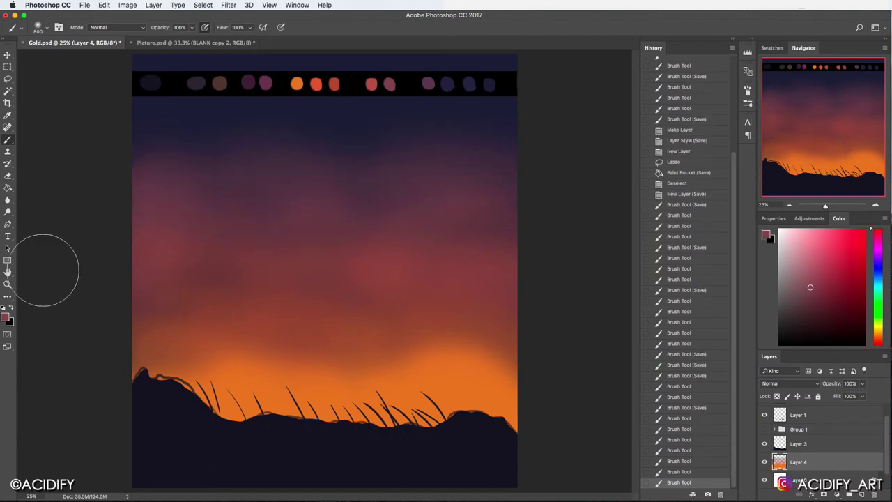
Step: Try darkening the upper sky with navy, revert it, and repaint red haze mid-sky
{"action": "key", "text": "super+s"}
{"action": "left_click", "coordinate": [432, 66], "text": "alt"}
{"action": "left_click_drag", "start_coordinate": [488, 129], "coordinate": [89, 135]}
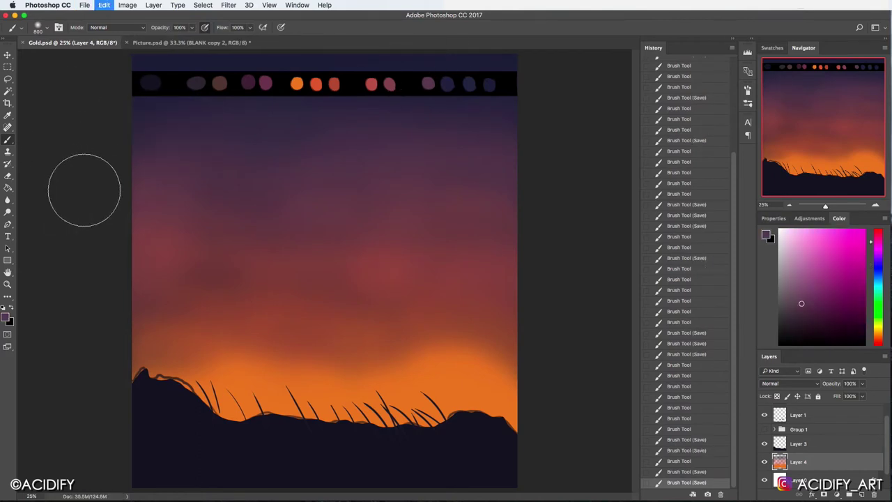
{"action": "left_click", "coordinate": [683, 450]}
{"action": "left_click", "coordinate": [273, 89], "text": "alt"}
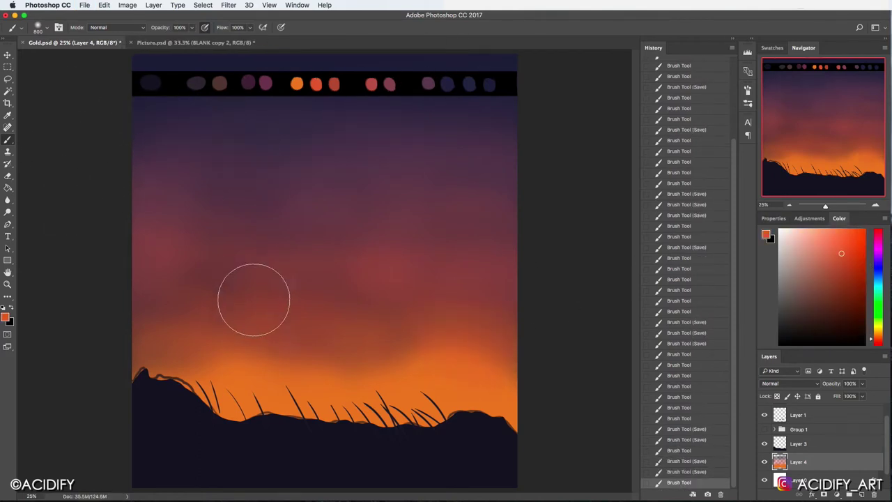
{"action": "left_click_drag", "start_coordinate": [253, 298], "coordinate": [298, 311]}
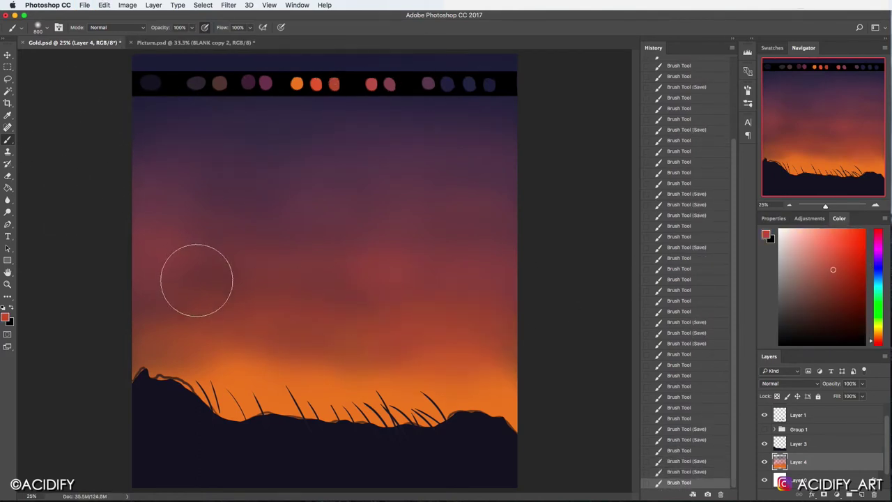
{"action": "key", "text": "ctrl+s"}
Step: Brighten the glow just above the hills with a lighter orange
{"action": "left_click", "coordinate": [298, 82], "text": "alt"}
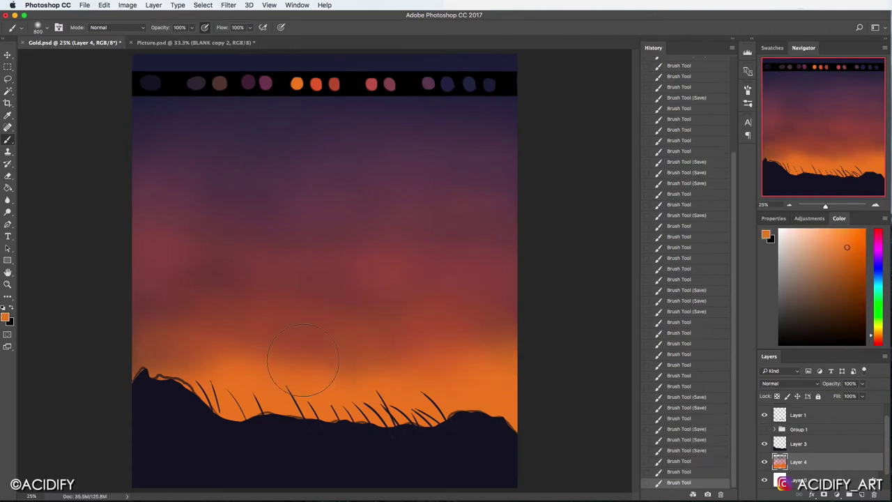
{"action": "left_click", "coordinate": [317, 83], "text": "alt"}
{"action": "left_click", "coordinate": [297, 83], "text": "alt"}
{"action": "left_click_drag", "start_coordinate": [129, 348], "coordinate": [43, 378]}
{"action": "key", "text": "ctrl+s"}
{"action": "key", "text": "ctrl+s"}
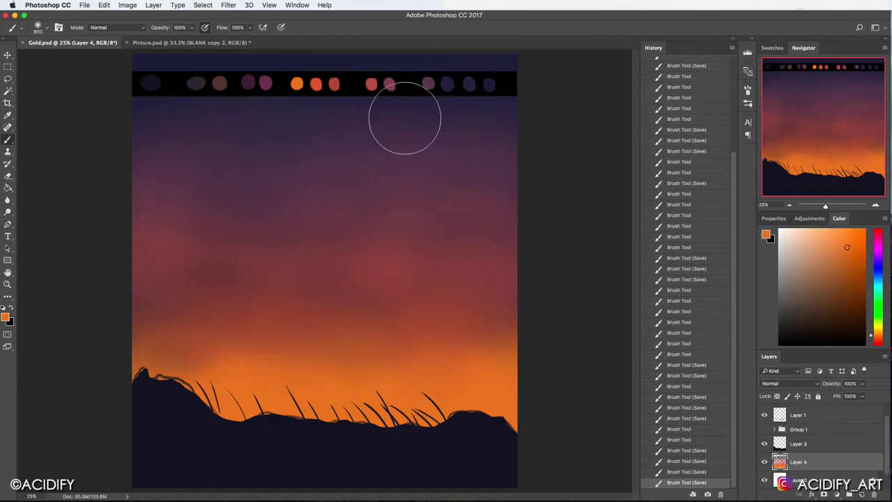
Step: Add a faint red stroke and blend dark magenta into the upper sky
{"action": "left_click", "coordinate": [405, 119], "text": "alt"}
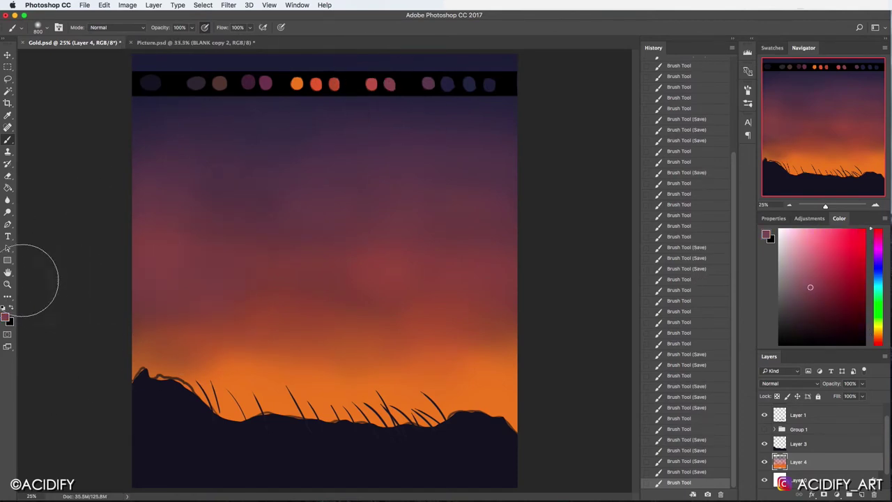
{"action": "left_click", "coordinate": [336, 85], "text": "alt"}
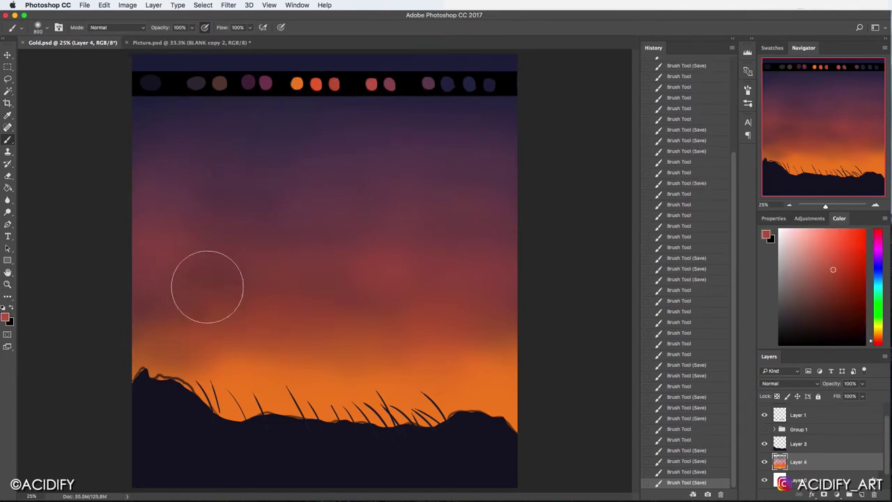
{"action": "left_click_drag", "start_coordinate": [207, 286], "coordinate": [302, 226]}
{"action": "key", "text": "ctrl+s"}
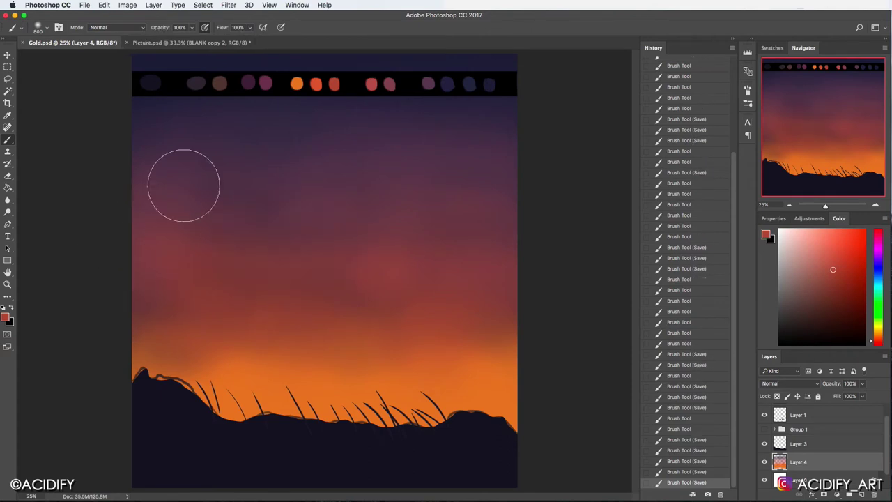
{"action": "left_click", "coordinate": [147, 228], "text": "alt"}
{"action": "left_click_drag", "start_coordinate": [251, 158], "coordinate": [92, 239]}
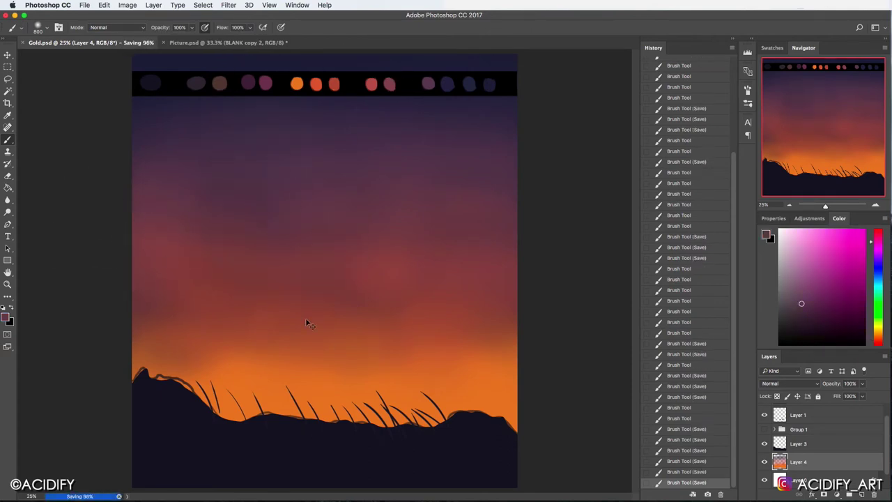
Step: On the transparency-locked hill layer, brush soft mauve onto the left hill with a smaller brush
{"action": "left_click", "coordinate": [787, 447]}
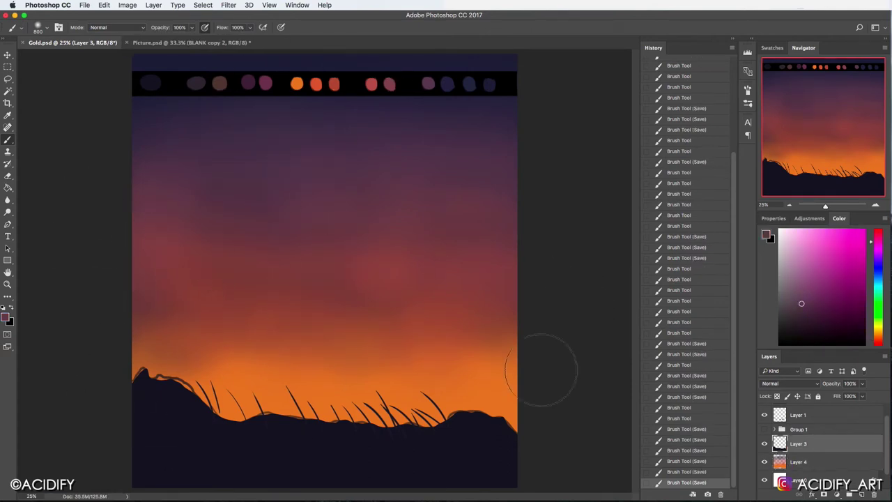
{"action": "right_click", "coordinate": [142, 57]}
{"action": "key", "text": "Return"}
{"action": "left_click", "coordinate": [192, 67], "text": "alt"}
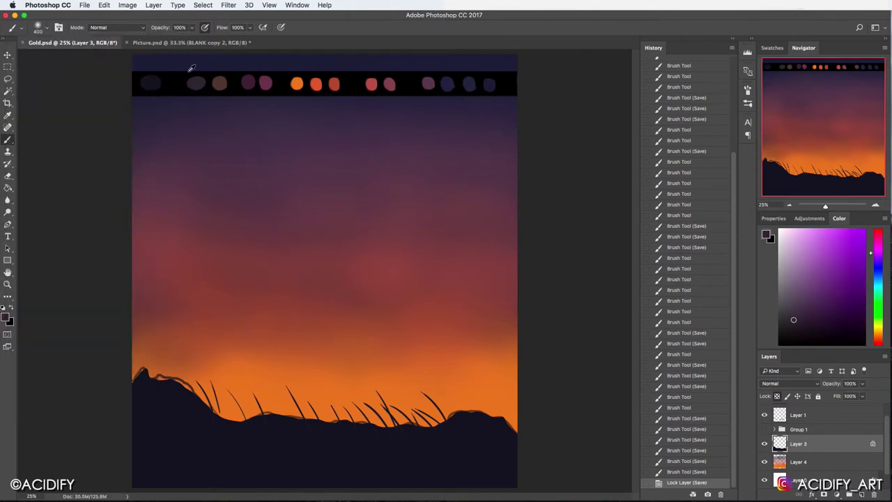
{"action": "key", "text": "bracketleft"}
{"action": "right_click", "coordinate": [155, 269]}
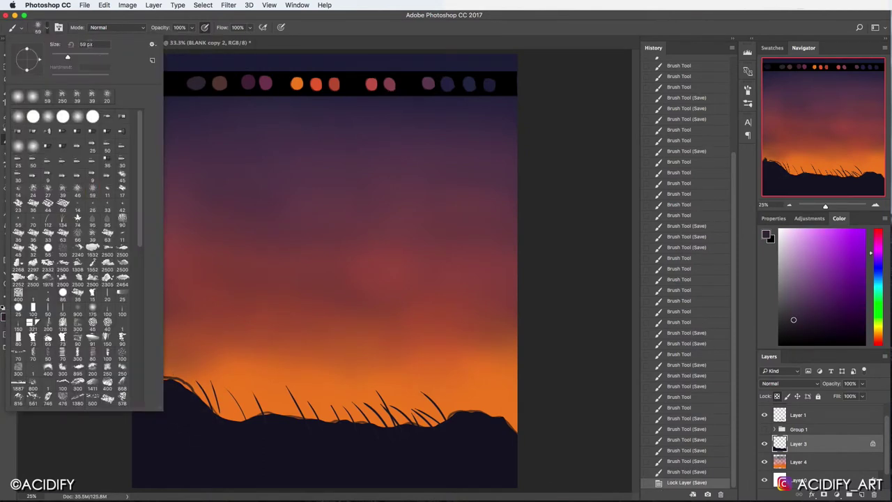
{"action": "key", "text": "Return"}
{"action": "left_click", "coordinate": [155, 398], "text": "alt"}
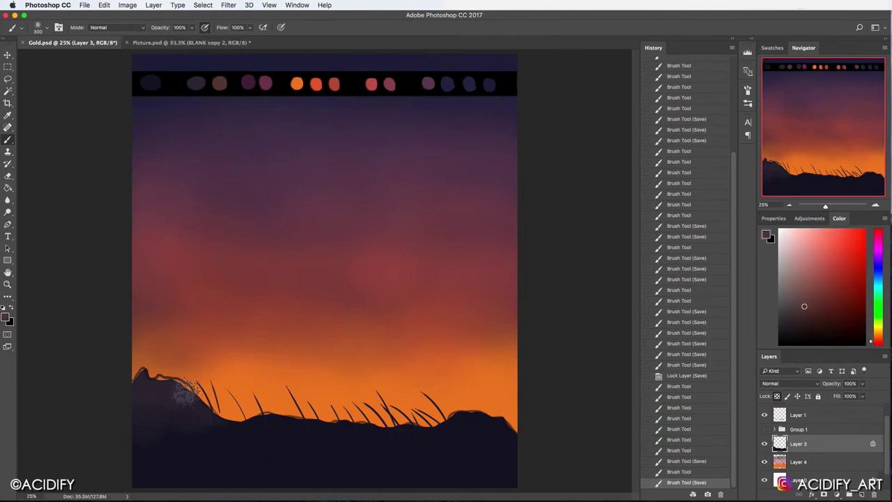
{"action": "left_click_drag", "start_coordinate": [139, 394], "coordinate": [186, 390]}
Step: Sample magenta, mauve and reddish tones, then hide the grass-blade layer and save
{"action": "left_click", "coordinate": [249, 84], "text": "alt"}
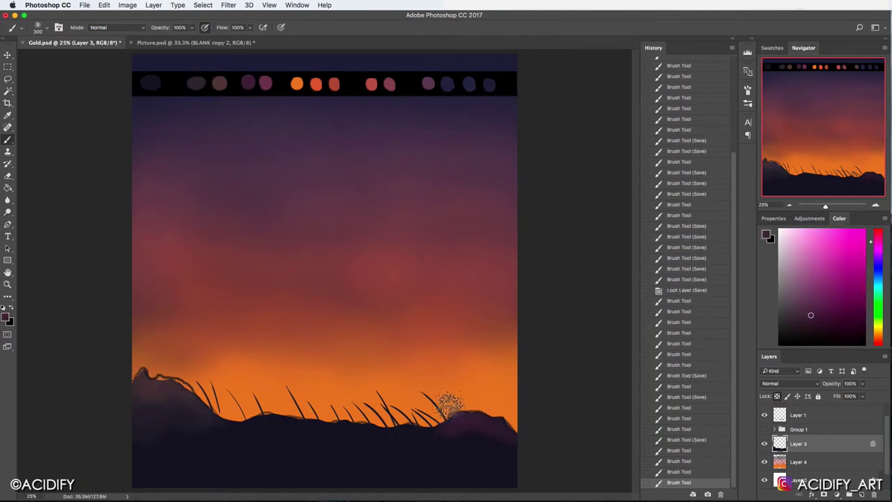
{"action": "key", "text": "ctrl+s"}
{"action": "left_click", "coordinate": [265, 83], "text": "alt"}
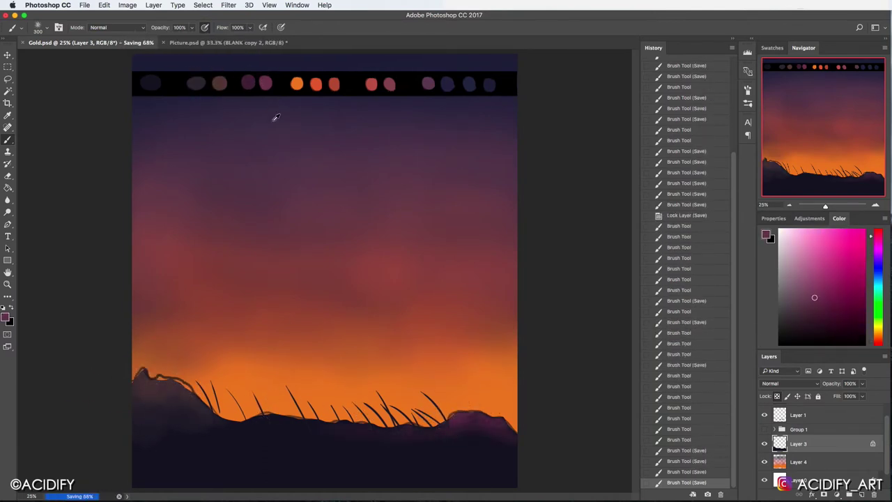
{"action": "left_click", "coordinate": [151, 411], "text": "alt"}
{"action": "key", "text": "ctrl+s"}
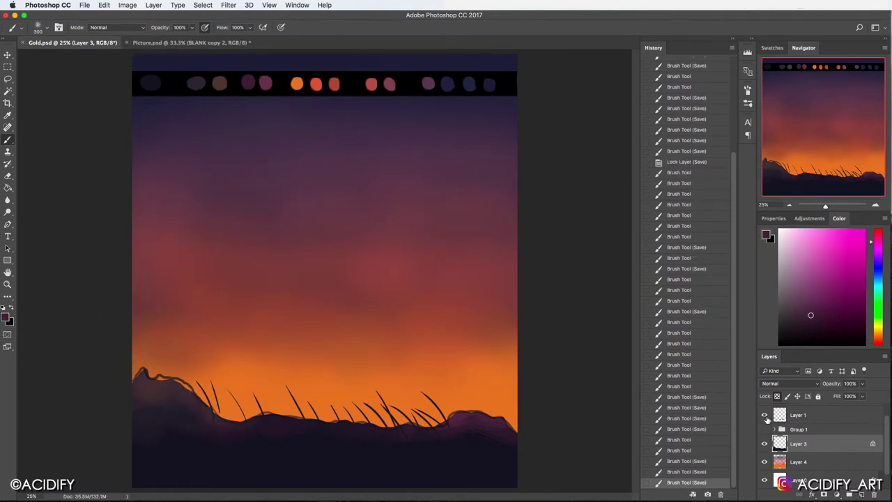
{"action": "left_click", "coordinate": [765, 415]}
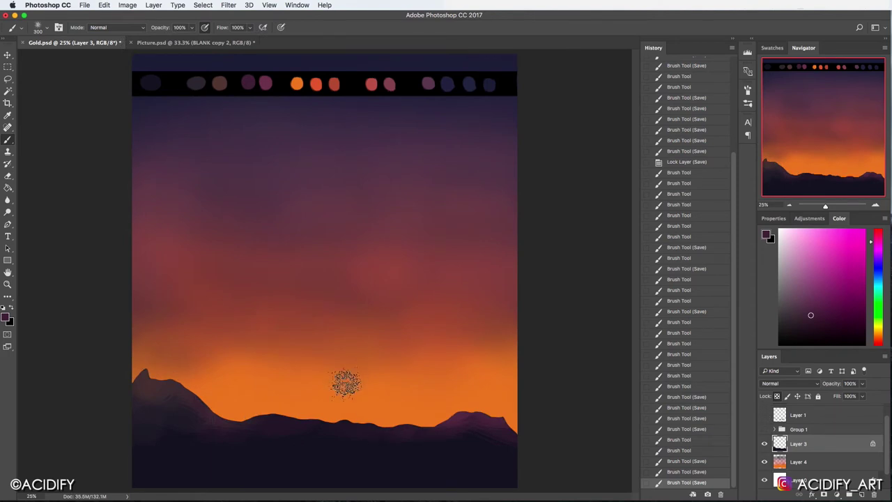
{"action": "key", "text": "ctrl+s"}
Step: Paint trial curved grass strokes on a new layer, then undo them
{"action": "left_click", "coordinate": [862, 494]}
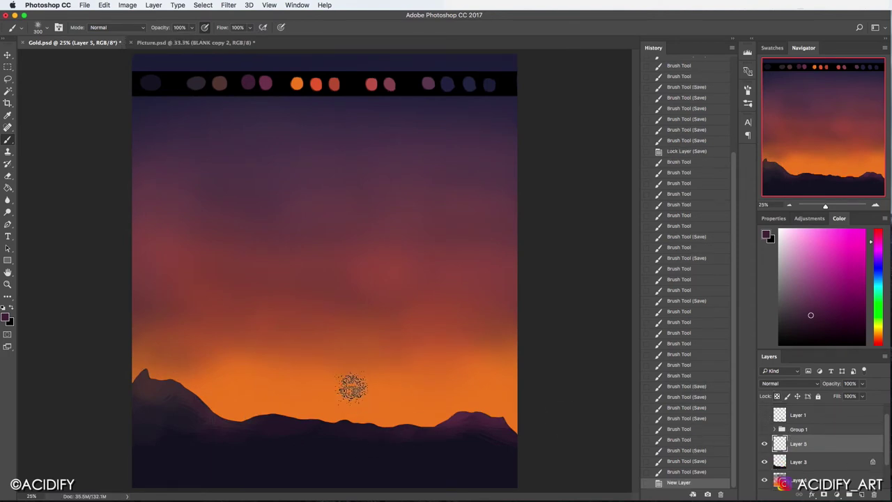
{"action": "left_click", "coordinate": [35, 26]}
{"action": "key", "text": "Escape"}
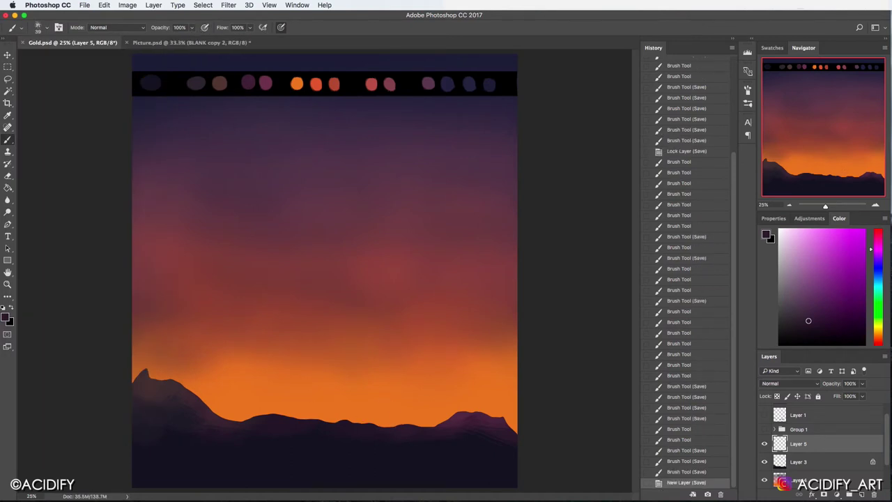
{"action": "mouse_move", "coordinate": [400, 423]}
{"action": "left_mouse_down"}
{"action": "mouse_move", "coordinate": [385, 397]}
{"action": "mouse_move", "coordinate": [374, 404]}
{"action": "left_mouse_up"}
{"action": "key", "text": "ctrl+alt+z"}
{"action": "key", "text": "ctrl+alt+z"}
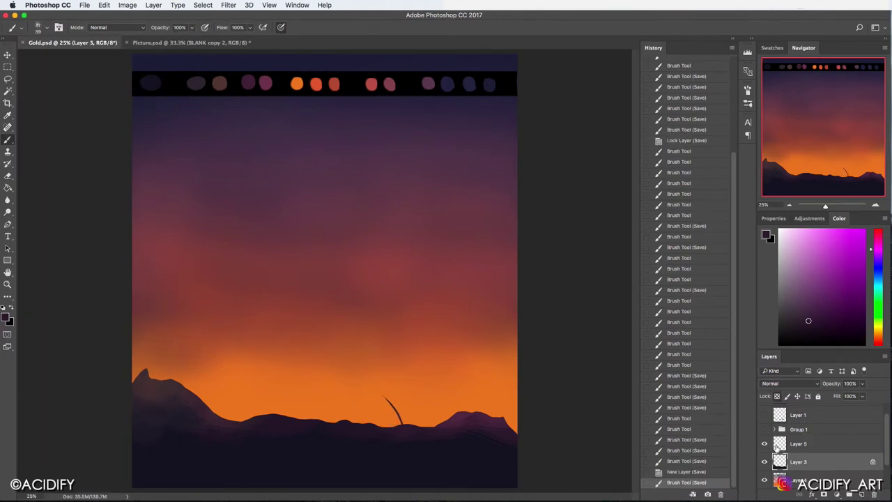
Step: Create a fresh grass layer, keep dark purple paint, and choose a 300 px grass brush
{"action": "key", "text": "ctrl+shift+alt+n"}
{"action": "left_click", "coordinate": [6, 317]}
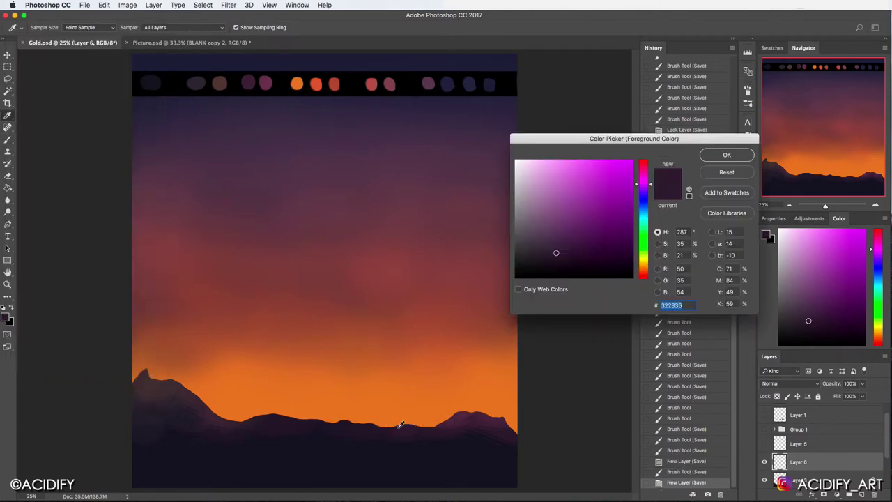
{"action": "left_click", "coordinate": [727, 174]}
{"action": "left_click", "coordinate": [41, 27]}
{"action": "type", "text": "300"}
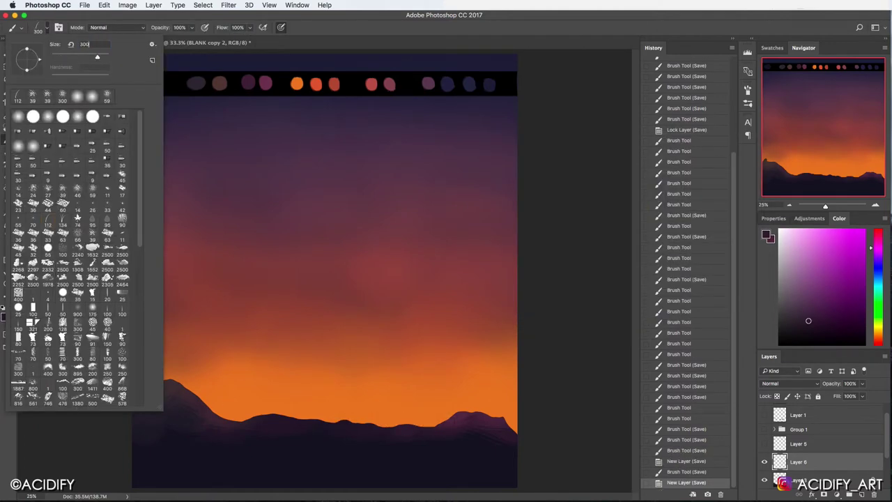
{"action": "key", "text": "Return"}
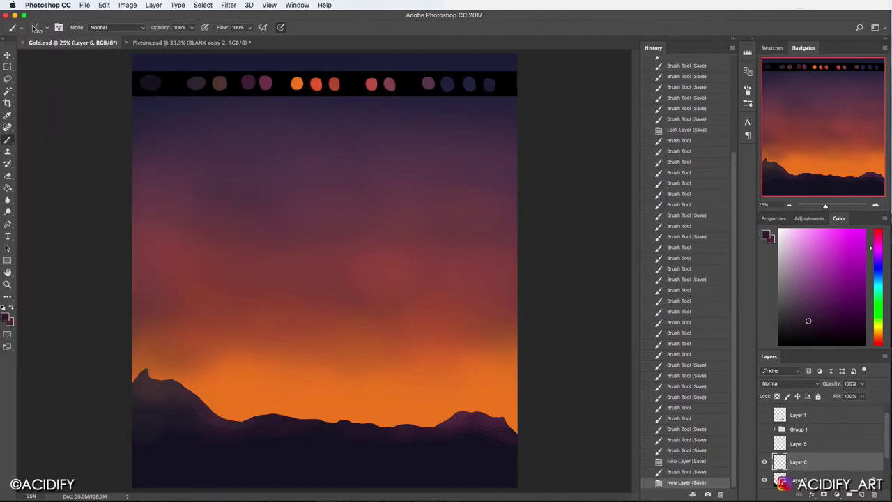
{"action": "left_click", "coordinate": [36, 28]}
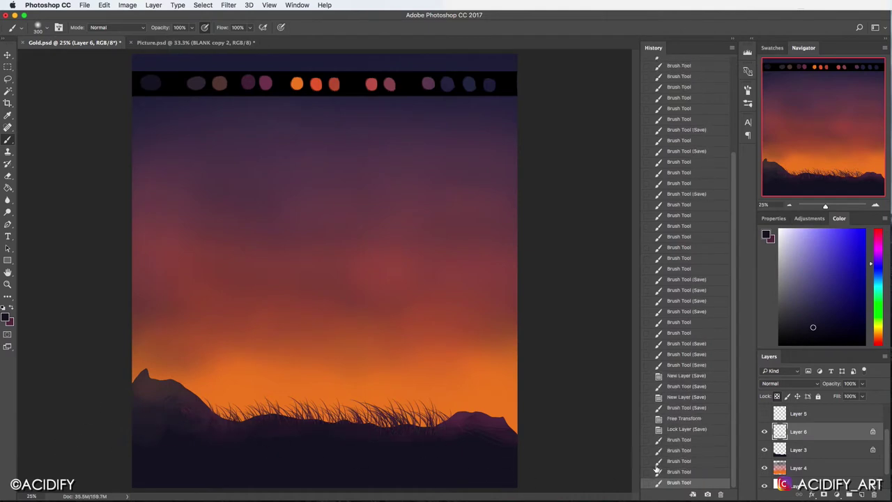
Step: Stretch the grass blades taller and paint dark strokes along the bottom foreground
{"action": "left_click_drag", "start_coordinate": [325, 474], "coordinate": [326, 462]}
{"action": "key", "text": "Return"}
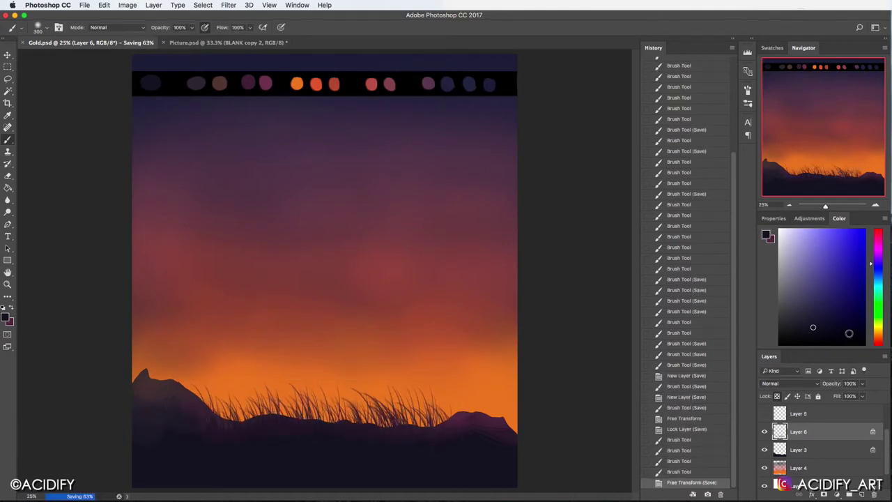
{"action": "left_click_drag", "start_coordinate": [434, 472], "coordinate": [349, 454]}
{"action": "left_click_drag", "start_coordinate": [416, 447], "coordinate": [193, 449]}
{"action": "left_click_drag", "start_coordinate": [107, 433], "coordinate": [522, 464]}
{"action": "key", "text": "ctrl+s"}
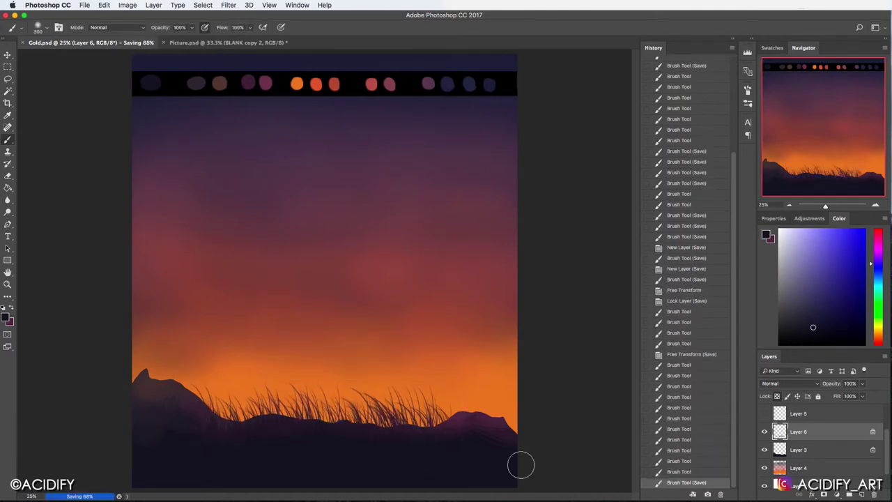
Step: Widen the grass blades across the hills with Free Transform
{"action": "key", "text": "ctrl+t"}
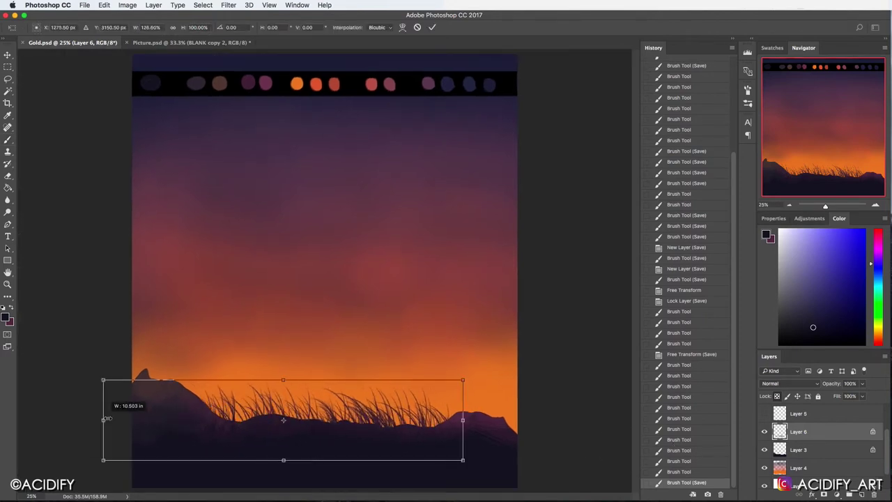
{"action": "left_click_drag", "start_coordinate": [463, 420], "coordinate": [544, 424]}
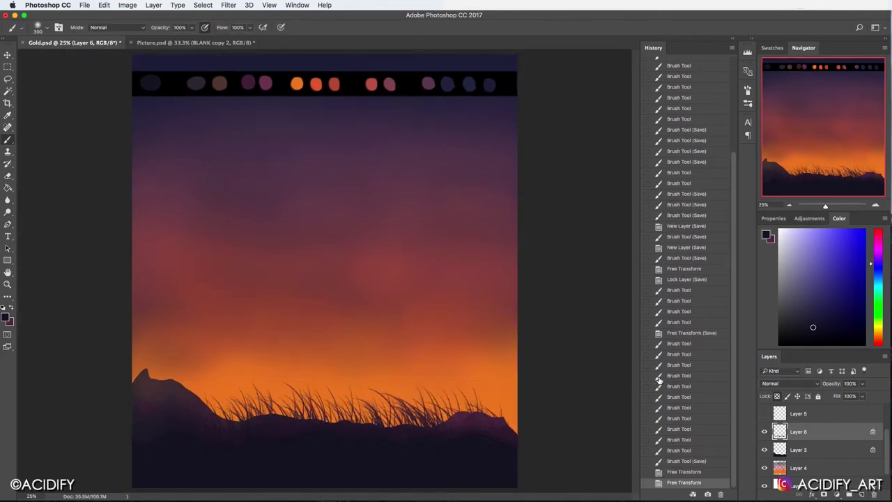
{"action": "key", "text": "Return"}
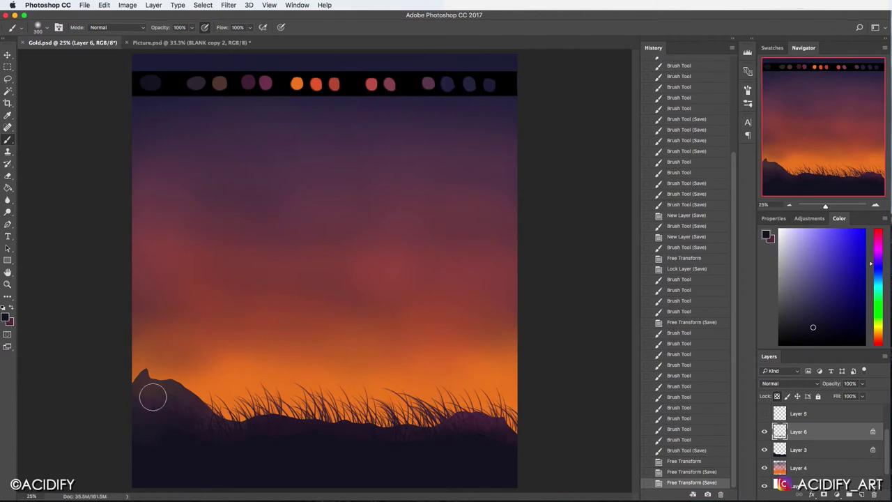
Step: Paint darker foreground ground on the dark hills layer
{"action": "key", "text": "alt+bracketleft"}
{"action": "key", "text": "ctrl+s"}
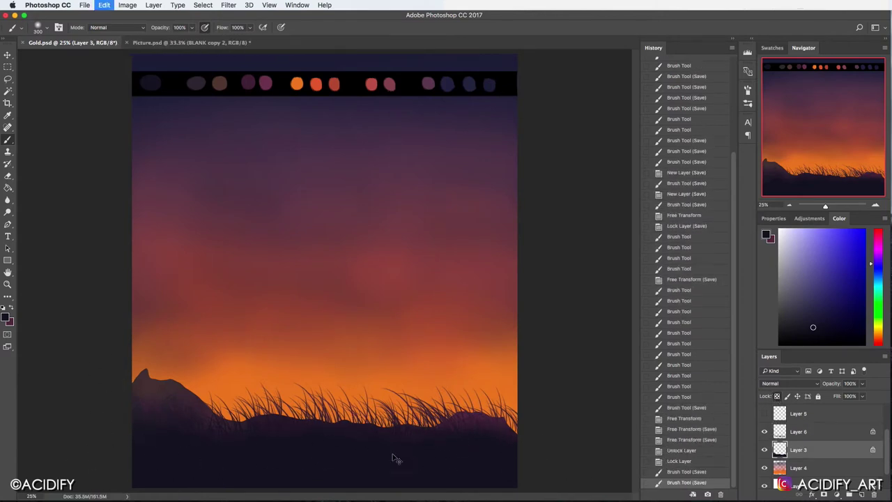
{"action": "mouse_move", "coordinate": [394, 458]}
{"action": "left_mouse_down"}
{"action": "mouse_move", "coordinate": [111, 423]}
{"action": "mouse_move", "coordinate": [155, 375]}
{"action": "left_mouse_up"}
{"action": "key", "text": "ctrl+s"}
{"action": "left_click", "coordinate": [500, 425]}
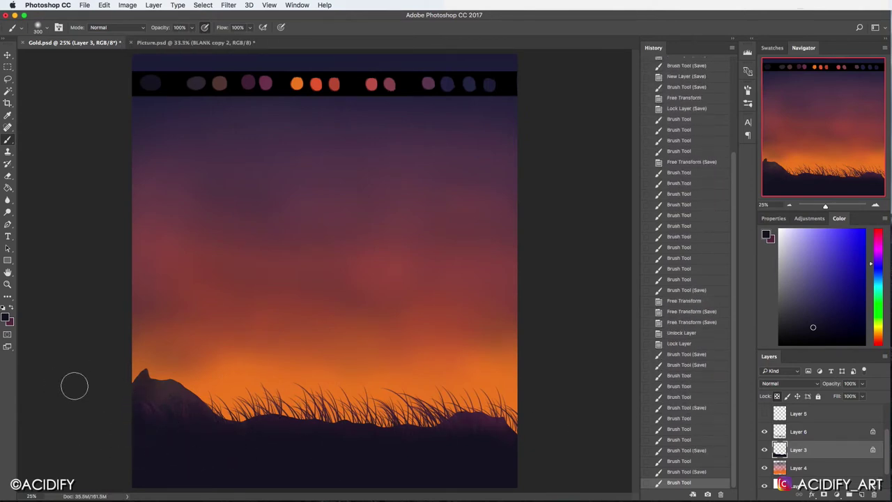
{"action": "key", "text": "ctrl+s"}
Step: Add a stroke on the grass layer and hide the colour swatch strip above the sky
{"action": "left_click", "coordinate": [798, 432]}
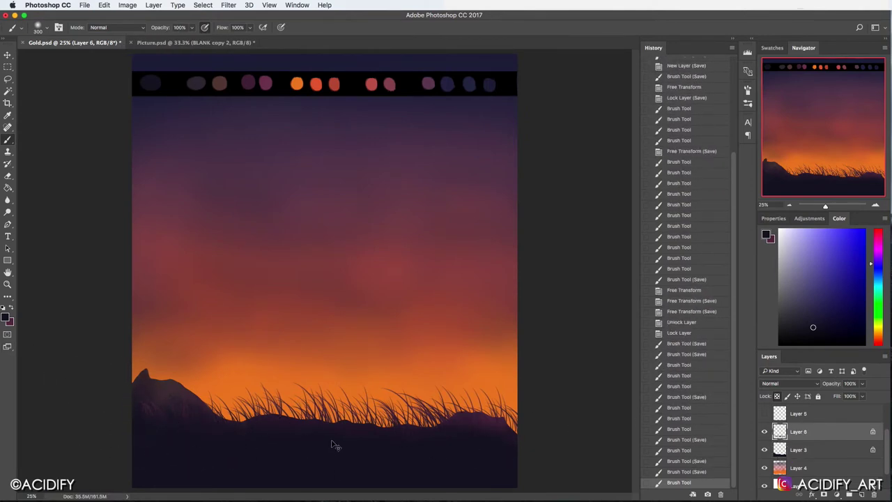
{"action": "left_click", "coordinate": [335, 439]}
{"action": "key", "text": "ctrl+s"}
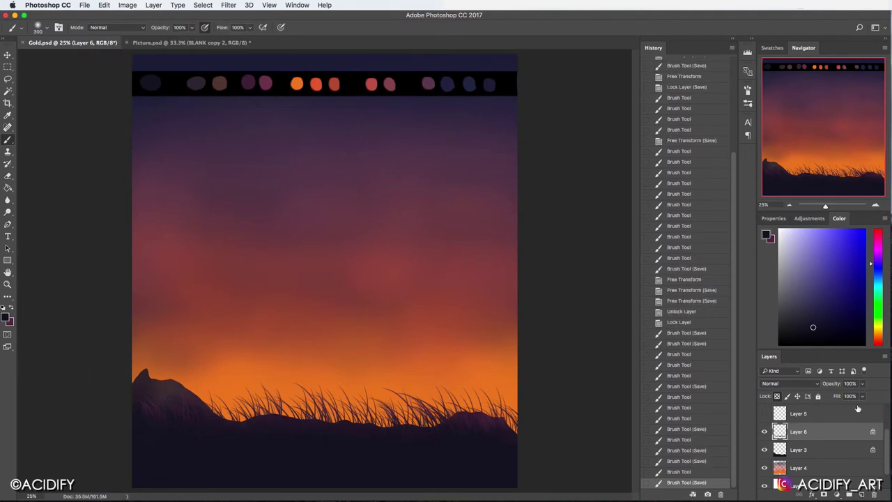
{"action": "scroll", "coordinate": [772, 428], "scroll_direction": "up", "scroll_amount": 3}
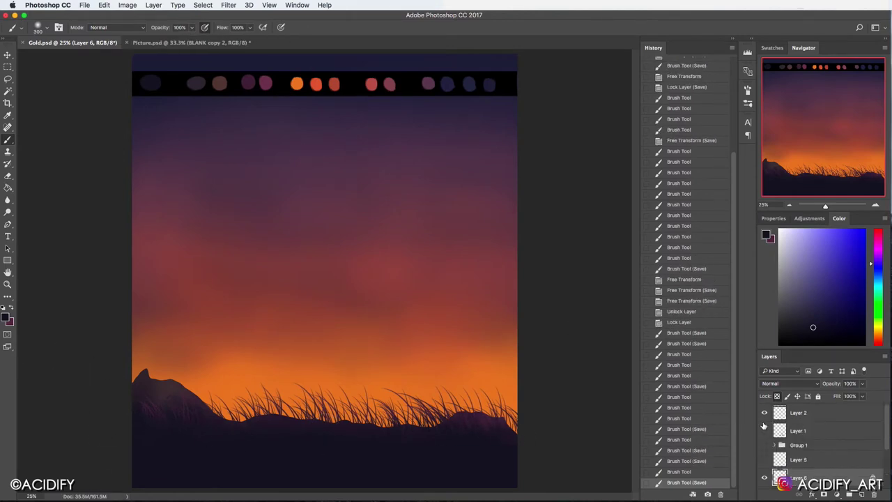
{"action": "left_click", "coordinate": [765, 413]}
{"action": "scroll", "coordinate": [832, 421], "scroll_direction": "down", "scroll_amount": 2}
Step: Repaint the left hill's peak in purple sampled from the hills layer
{"action": "left_click", "coordinate": [819, 442]}
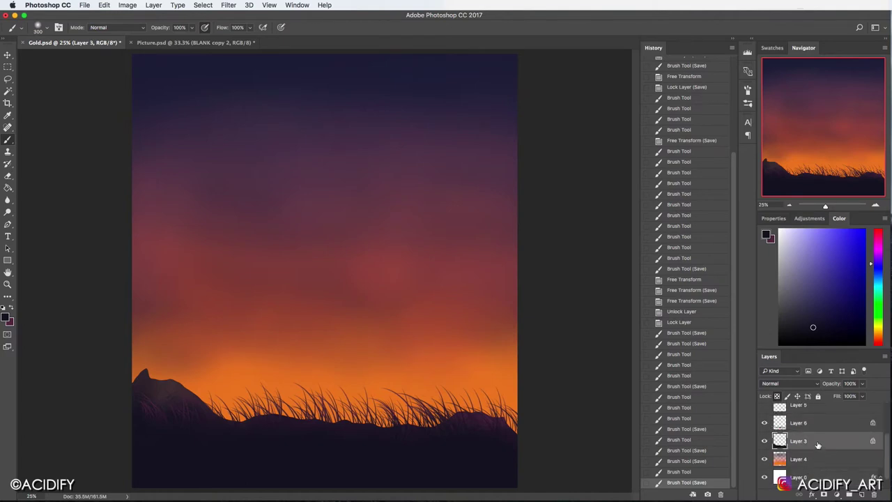
{"action": "scroll", "coordinate": [811, 438], "scroll_direction": "up", "scroll_amount": 1}
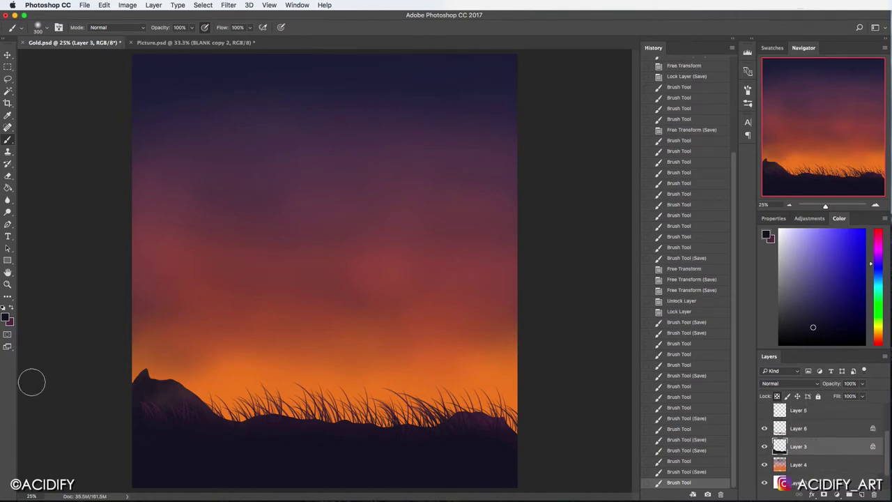
{"action": "left_click", "coordinate": [428, 384]}
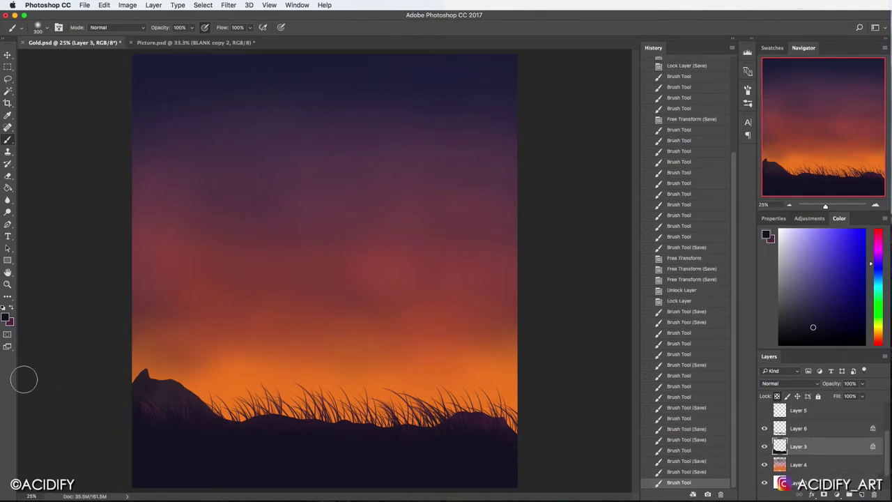
{"action": "left_click", "coordinate": [498, 421], "text": "alt"}
{"action": "left_click_drag", "start_coordinate": [207, 342], "coordinate": [160, 384]}
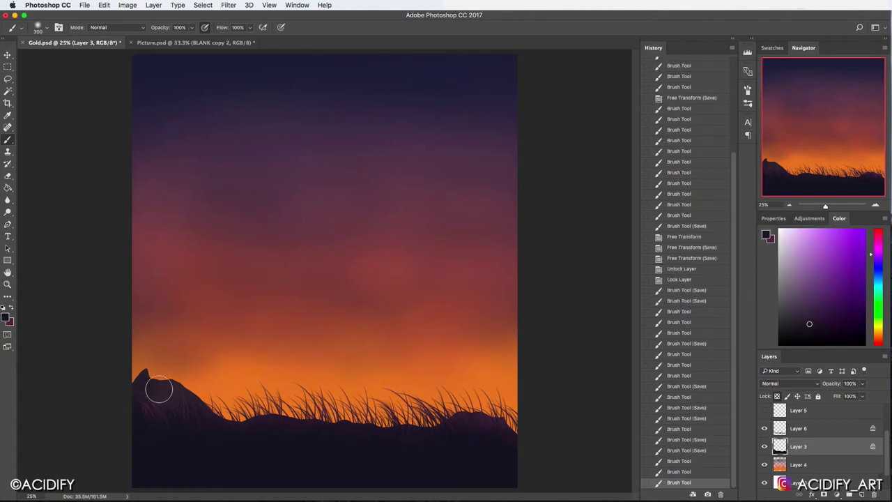
{"action": "key", "text": "ctrl+s"}
Step: Darken the grass near the left hill with dark blue paint
{"action": "key", "text": "alt+bracketright"}
{"action": "left_click", "coordinate": [167, 438], "text": "alt"}
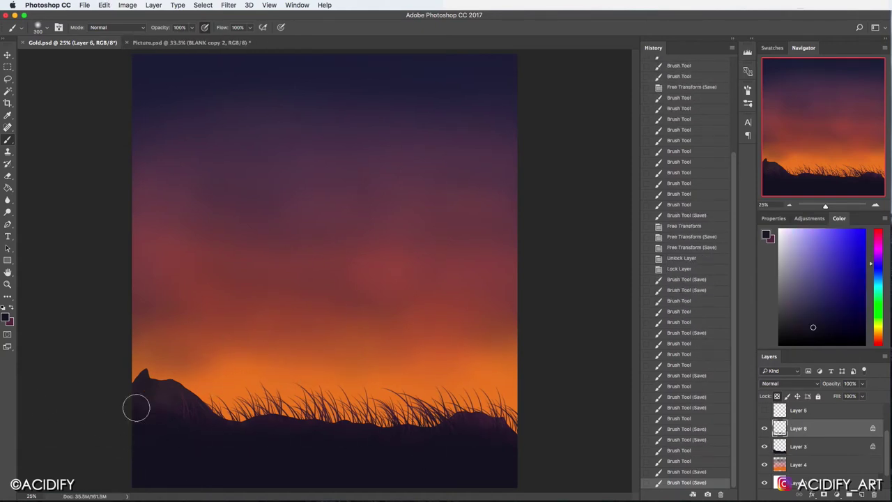
{"action": "left_click", "coordinate": [136, 408]}
{"action": "key", "text": "ctrl+s"}
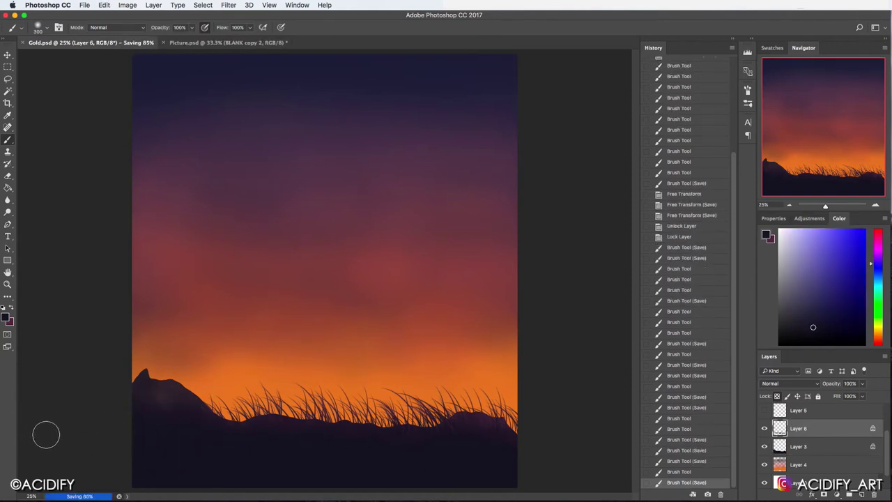
Step: Stretch the grass layer down to the canvas bottom with Free Transform and save
{"action": "key", "text": "ctrl+t"}
{"action": "left_click_drag", "start_coordinate": [337, 460], "coordinate": [337, 488]}
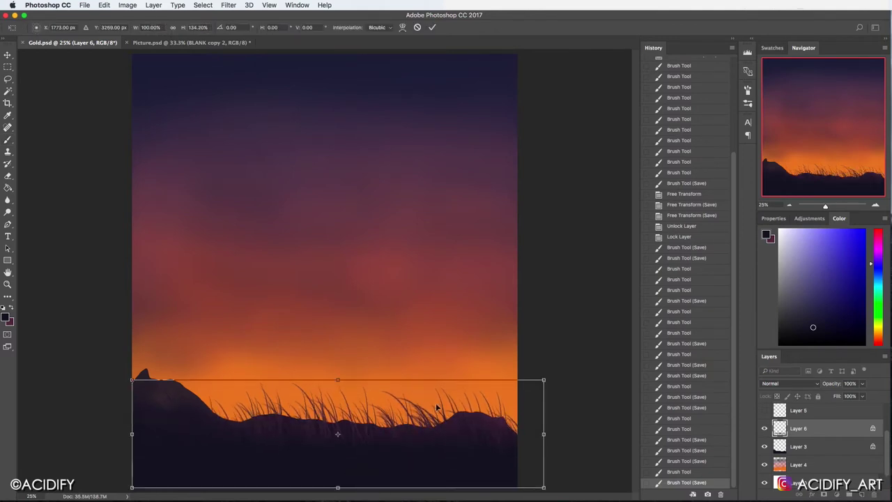
{"action": "key", "text": "Return"}
{"action": "key", "text": "ctrl+t"}
{"action": "key", "text": "Return"}
{"action": "key", "text": "ctrl+s"}
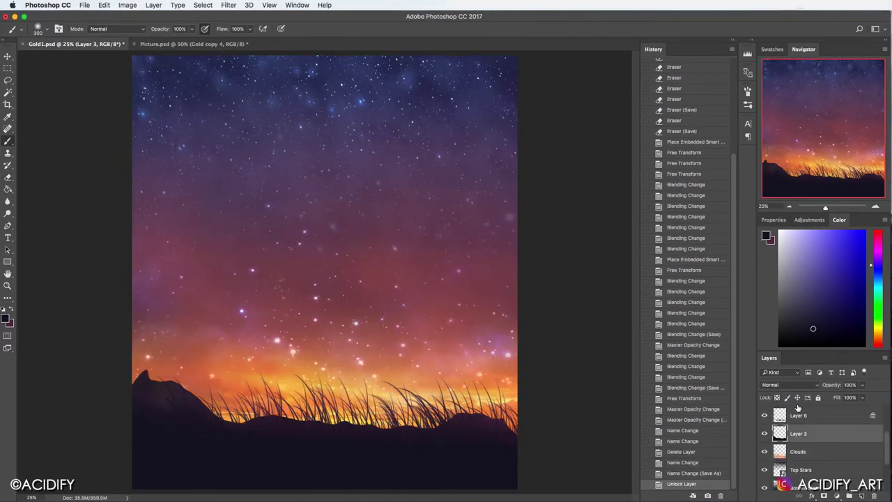
Step: Duplicate the hills layer and fill the lassoed left mountain area with dark colour
{"action": "key", "text": "l"}
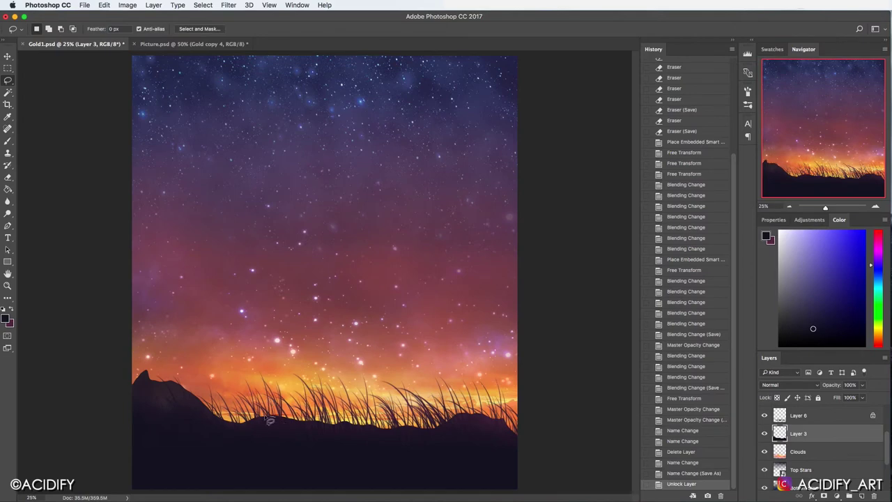
{"action": "left_click_drag", "start_coordinate": [127, 357], "coordinate": [150, 446]}
{"action": "key", "text": "g"}
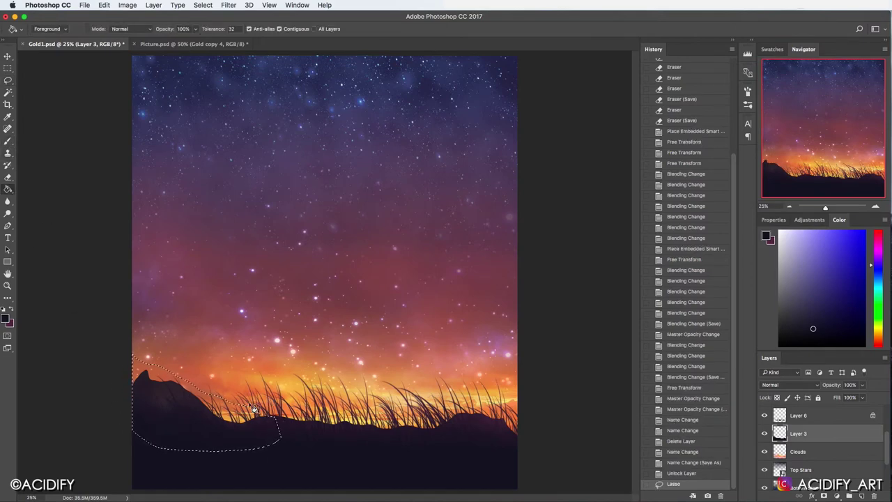
{"action": "right_click", "coordinate": [820, 435]}
{"action": "left_click", "coordinate": [727, 158]}
{"action": "key", "text": "Return"}
{"action": "left_click", "coordinate": [180, 387]}
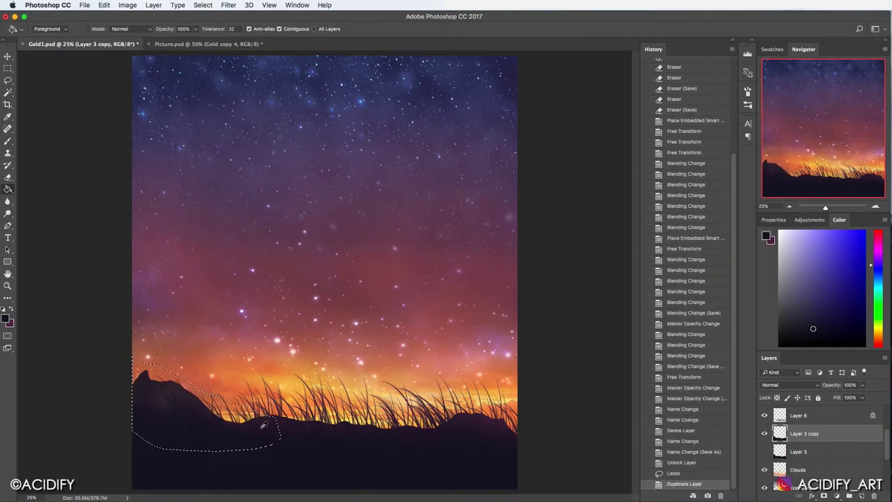
{"action": "key", "text": "ctrl+d"}
{"action": "key", "text": "ctrl+s"}
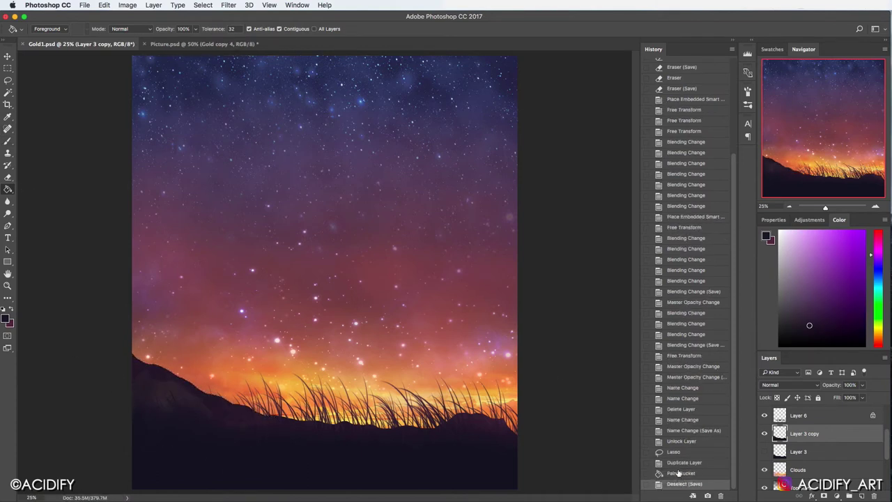
Step: Lasso another hill area, fill it dark, and save
{"action": "key", "text": "l"}
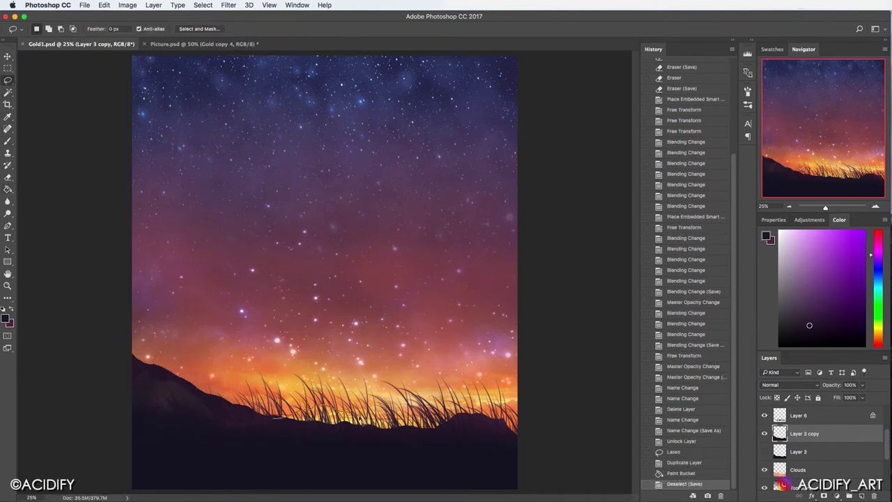
{"action": "left_click_drag", "start_coordinate": [274, 418], "coordinate": [268, 421]}
{"action": "key", "text": "g"}
{"action": "left_click", "coordinate": [320, 420]}
{"action": "key", "text": "ctrl+d"}
{"action": "key", "text": "ctrl+s"}
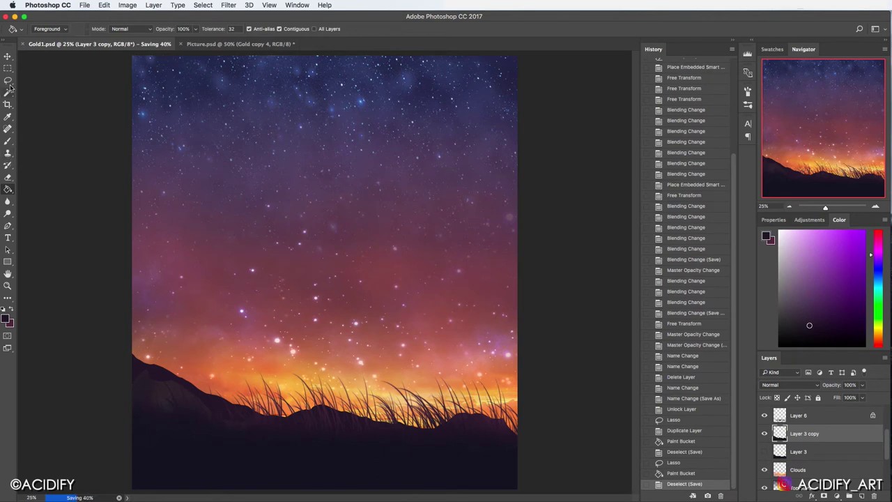
Step: Lasso and delete the stray grass at the right edge
{"action": "left_click", "coordinate": [8, 81]}
{"action": "mouse_move", "coordinate": [458, 424]}
{"action": "left_mouse_down"}
{"action": "mouse_move", "coordinate": [424, 420]}
{"action": "mouse_move", "coordinate": [460, 424]}
{"action": "left_mouse_up"}
{"action": "left_click", "coordinate": [423, 421]}
{"action": "left_click_drag", "start_coordinate": [526, 426], "coordinate": [527, 436]}
{"action": "key", "text": "Delete"}
{"action": "key", "text": "ctrl+d"}
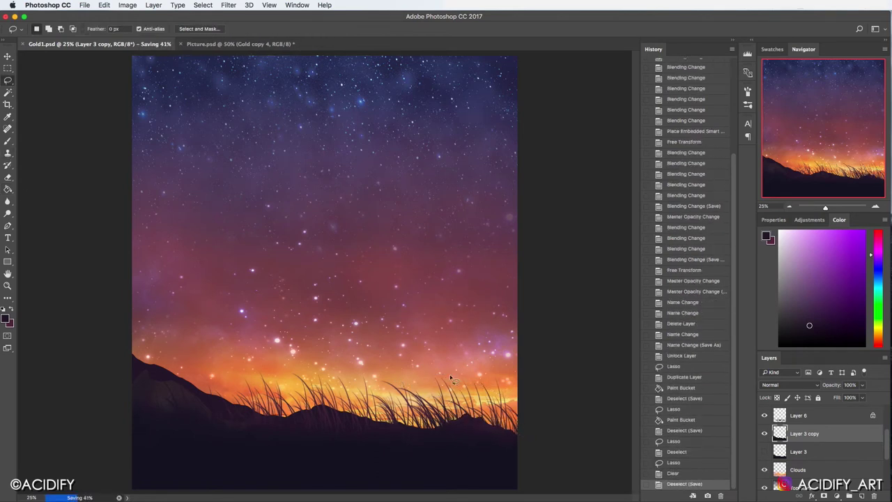
Step: Trim pieces off the left hill edge with lasso selections and save
{"action": "left_click_drag", "start_coordinate": [207, 389], "coordinate": [148, 358]}
{"action": "key", "text": "Delete"}
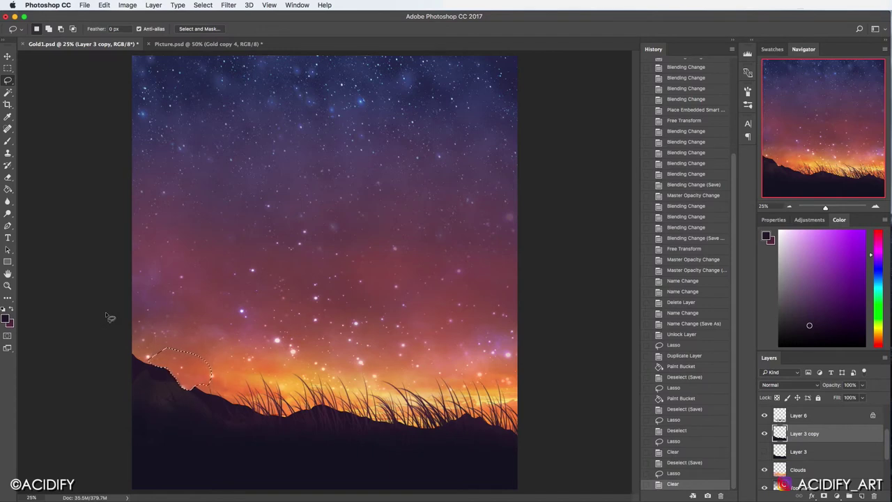
{"action": "key", "text": "ctrl+z"}
{"action": "key", "text": "ctrl+d"}
{"action": "left_click_drag", "start_coordinate": [143, 396], "coordinate": [67, 354]}
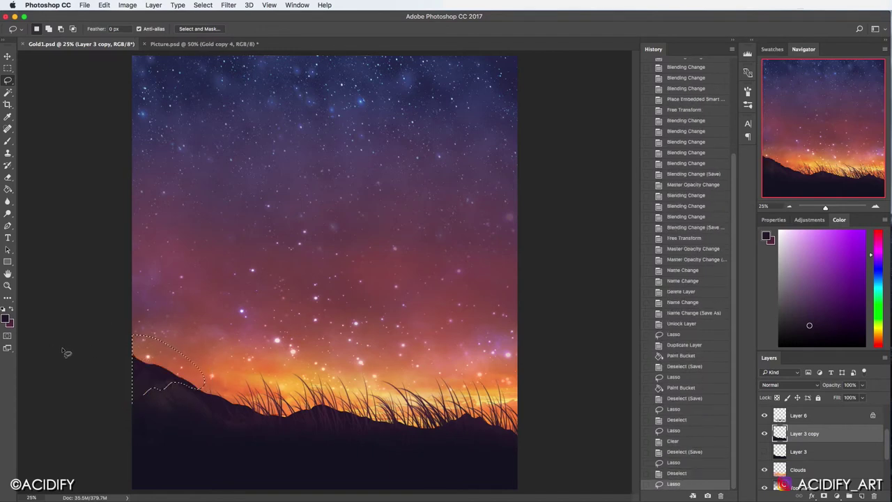
{"action": "key", "text": "ctrl+d"}
{"action": "left_click_drag", "start_coordinate": [165, 390], "coordinate": [90, 295]}
{"action": "key", "text": "Delete"}
{"action": "key", "text": "ctrl+s"}
{"action": "key", "text": "ctrl+d"}
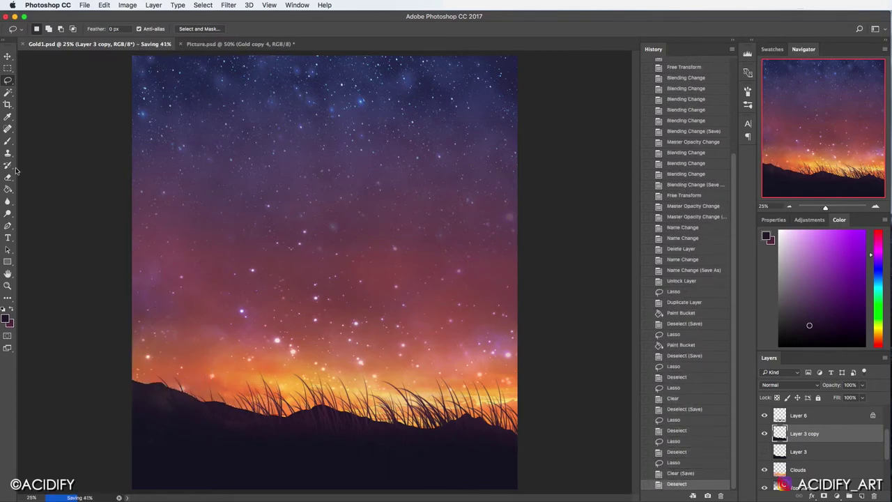
Step: Lock the hill layer's transparency and paint the left hill edge darker
{"action": "key", "text": "slash"}
{"action": "key", "text": "b"}
{"action": "left_click_drag", "start_coordinate": [196, 408], "coordinate": [217, 413]}
Step: Paint along the left and lower hill edges to smooth them
{"action": "left_click_drag", "start_coordinate": [125, 380], "coordinate": [160, 394]}
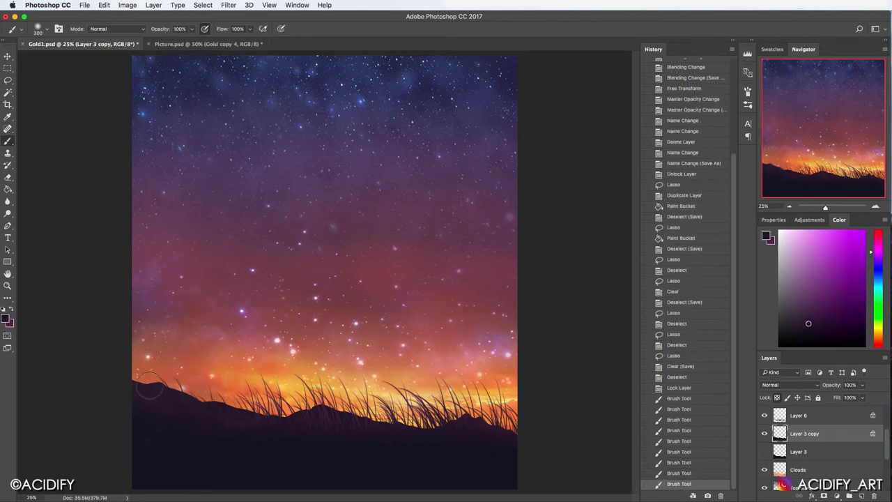
{"action": "left_click_drag", "start_coordinate": [70, 377], "coordinate": [195, 401]}
{"action": "mouse_move", "coordinate": [90, 366]}
{"action": "left_mouse_down"}
{"action": "mouse_move", "coordinate": [160, 387]}
{"action": "mouse_move", "coordinate": [202, 373]}
{"action": "left_mouse_up"}
{"action": "key", "text": "ctrl+s"}
{"action": "left_click_drag", "start_coordinate": [520, 445], "coordinate": [367, 418]}
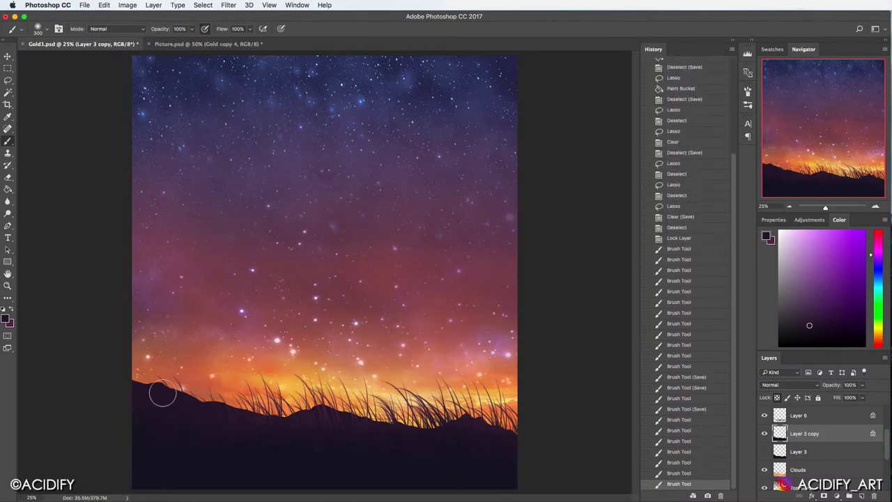
{"action": "left_click_drag", "start_coordinate": [162, 393], "coordinate": [194, 417]}
{"action": "key", "text": "ctrl+s"}
{"action": "key", "text": "/"}
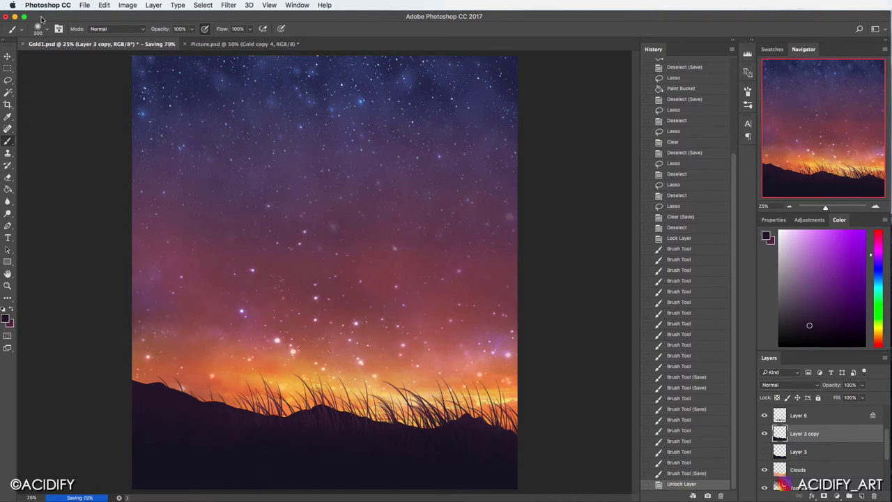
Step: Paint the bottom-left of the hill with a size 100 brush
{"action": "left_click", "coordinate": [38, 29]}
{"action": "left_click", "coordinate": [21, 98]}
{"action": "left_click_drag", "start_coordinate": [184, 404], "coordinate": [126, 414]}
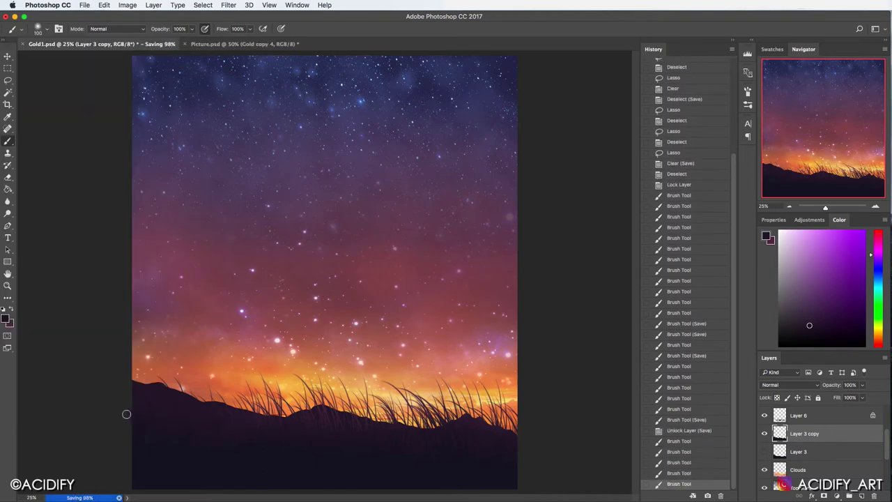
{"action": "key", "text": "ctrl+s"}
{"action": "left_click_drag", "start_coordinate": [321, 423], "coordinate": [506, 446]}
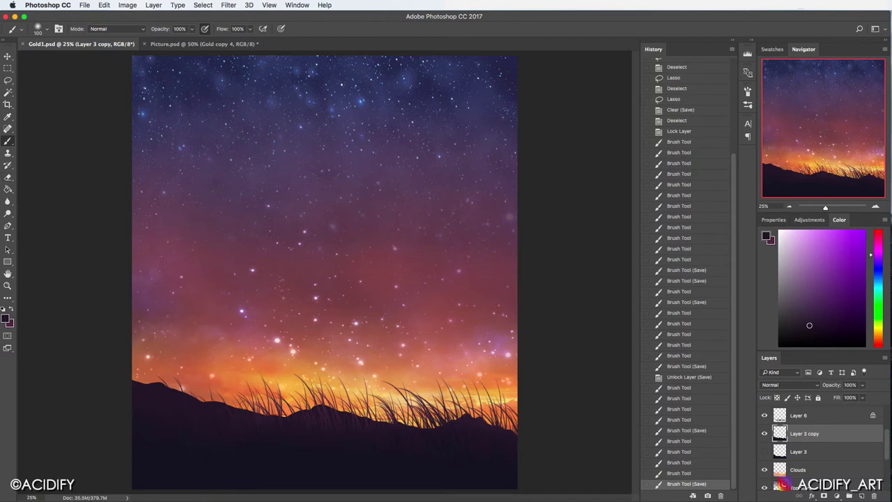
{"action": "key", "text": "/"}
{"action": "key", "text": "/"}
Step: Clear a strip along the hill top, undoing a second clear
{"action": "key", "text": "l"}
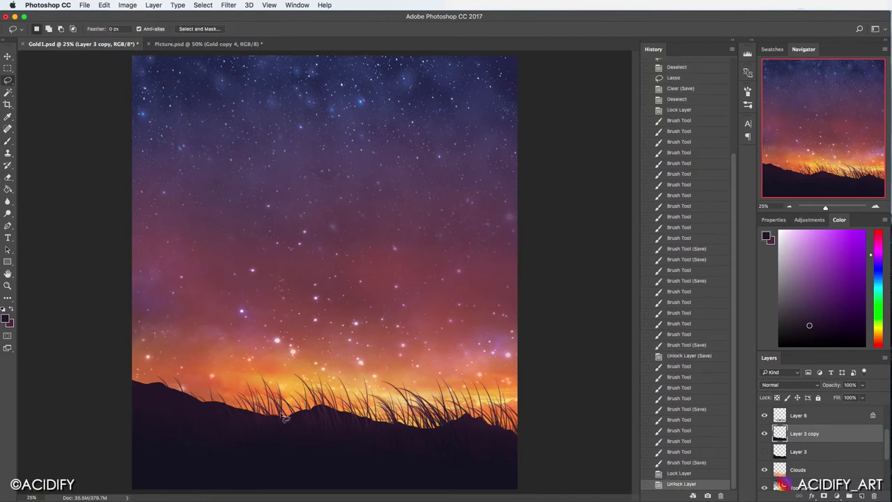
{"action": "left_click_drag", "start_coordinate": [186, 398], "coordinate": [237, 364]}
{"action": "key", "text": "Delete"}
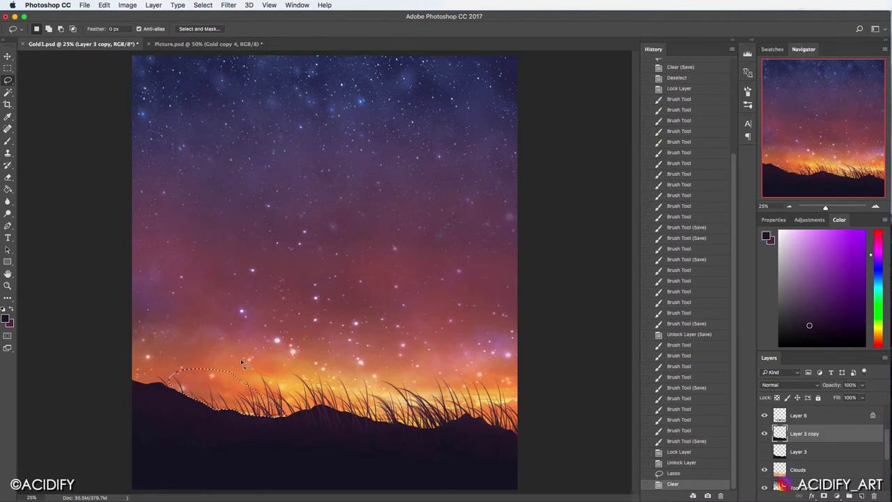
{"action": "key", "text": "ctrl+d"}
{"action": "key", "text": "ctrl+s"}
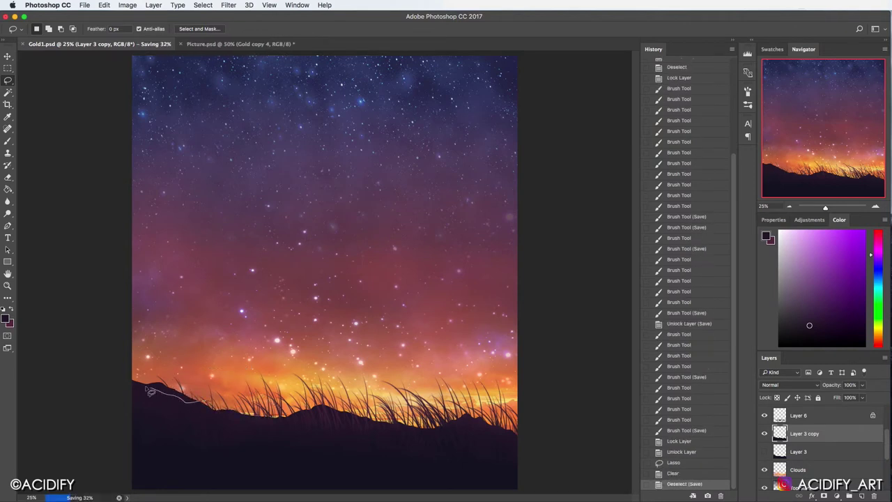
{"action": "left_click_drag", "start_coordinate": [129, 382], "coordinate": [130, 383]}
{"action": "key", "text": "Delete"}
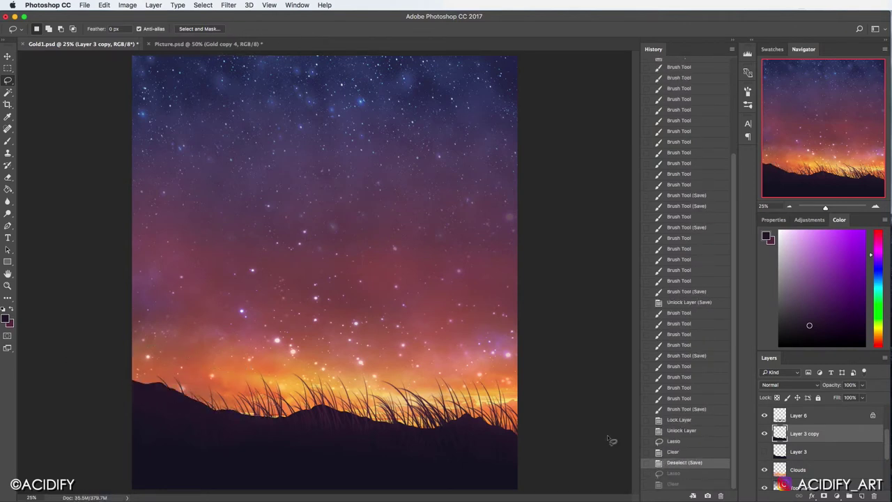
{"action": "left_click", "coordinate": [721, 443]}
{"action": "key", "text": "ctrl+d"}
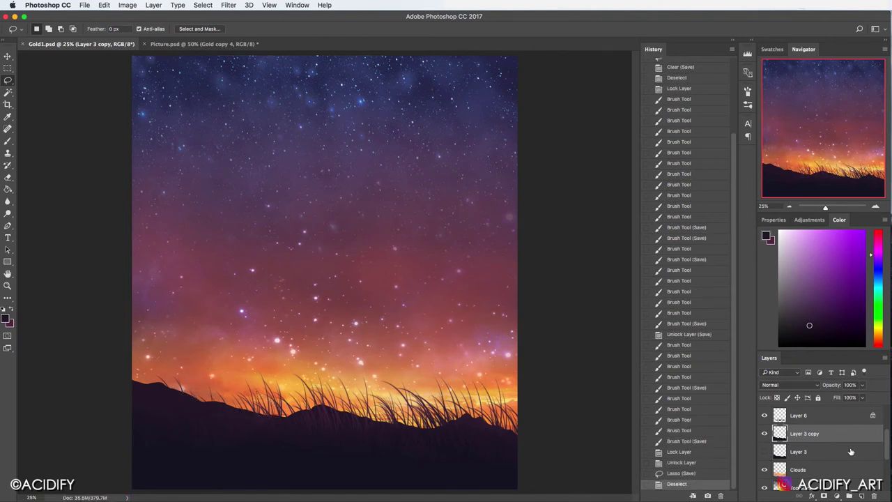
Step: Free Transform the hill slightly lower, save, and relock the layer
{"action": "key", "text": "ctrl+t"}
{"action": "key", "text": "Return"}
{"action": "key", "text": "ctrl+s"}
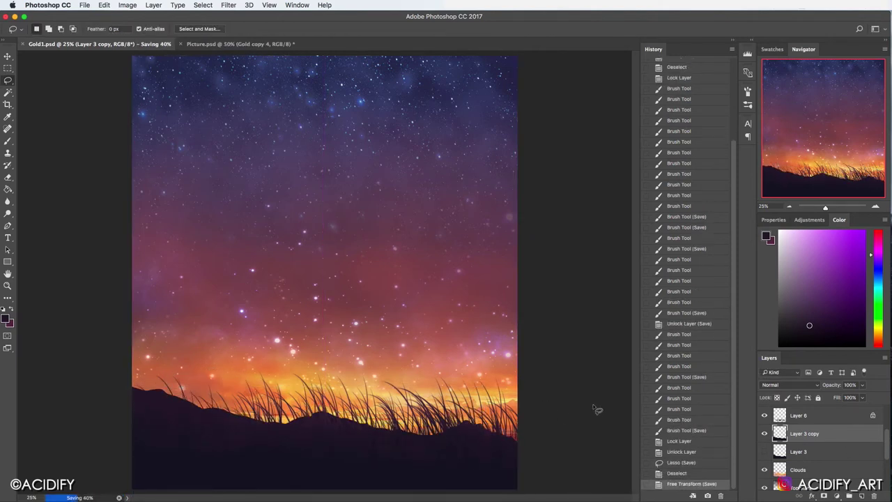
{"action": "key", "text": "slash"}
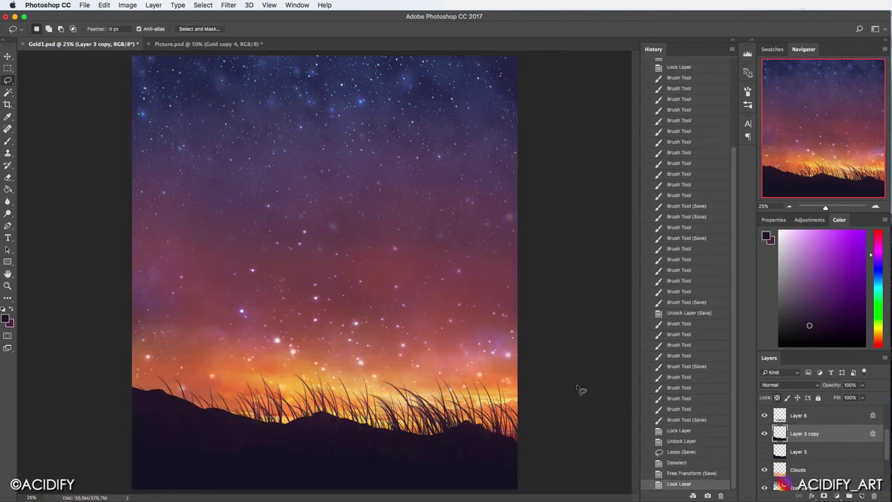
Step: Dab texture across the hills with a 300 px brush
{"action": "key", "text": "b"}
{"action": "left_click", "coordinate": [40, 29]}
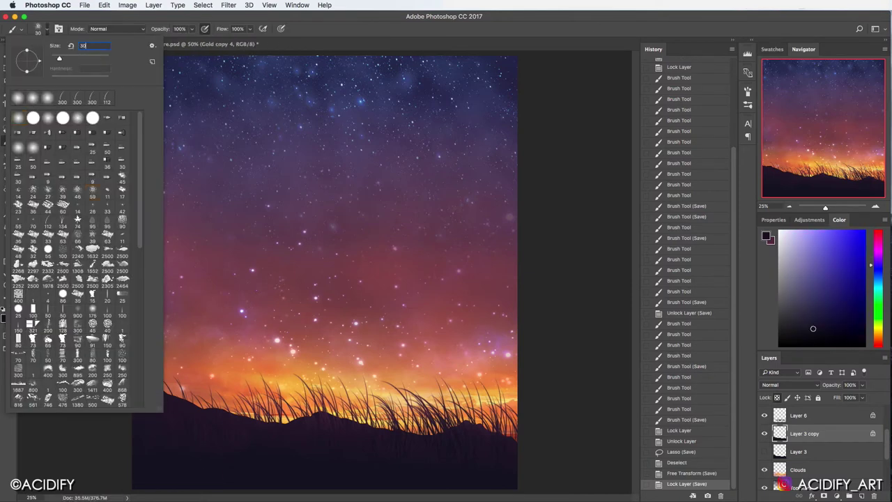
{"action": "type", "text": "0"}
{"action": "key", "text": "Return"}
{"action": "left_click", "coordinate": [251, 453]}
{"action": "left_click", "coordinate": [462, 448]}
{"action": "left_click", "coordinate": [218, 429]}
{"action": "left_click", "coordinate": [376, 462]}
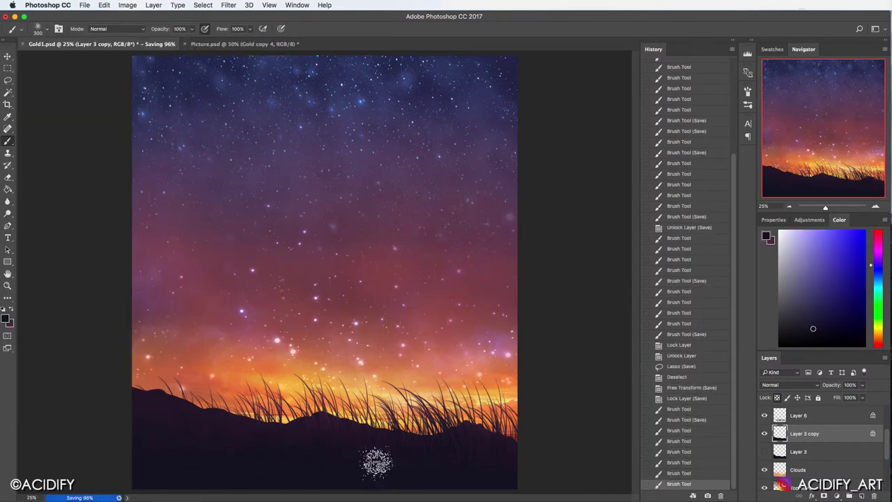
{"action": "left_click", "coordinate": [222, 426]}
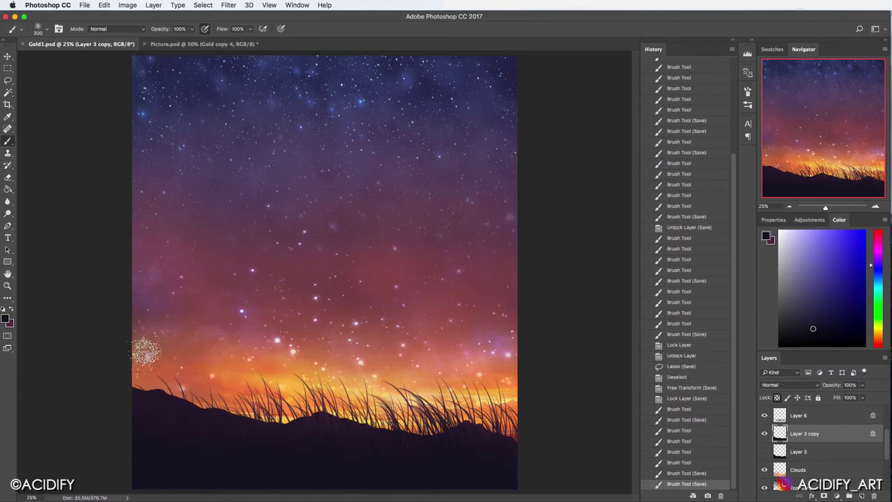
Step: Duplicate Layer 6 and rotate the copy about 3.9° clockwise
{"action": "left_click", "coordinate": [772, 407]}
{"action": "key", "text": "ctrl+j"}
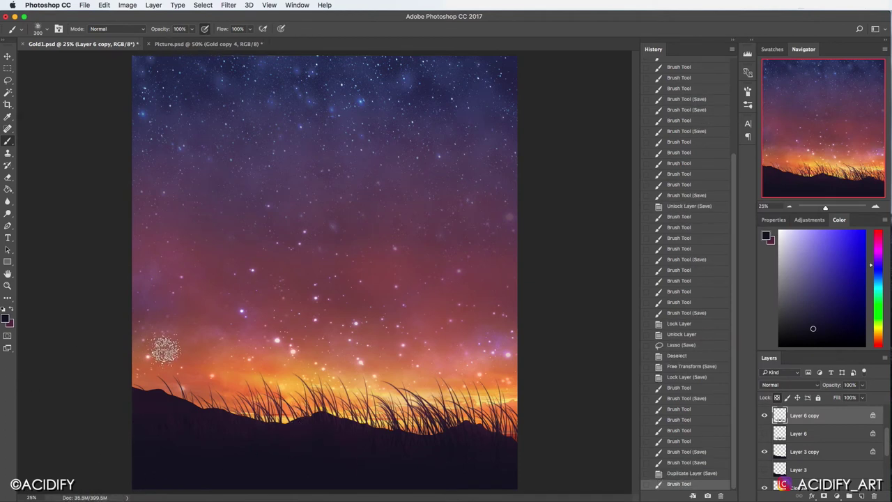
{"action": "left_click", "coordinate": [166, 351]}
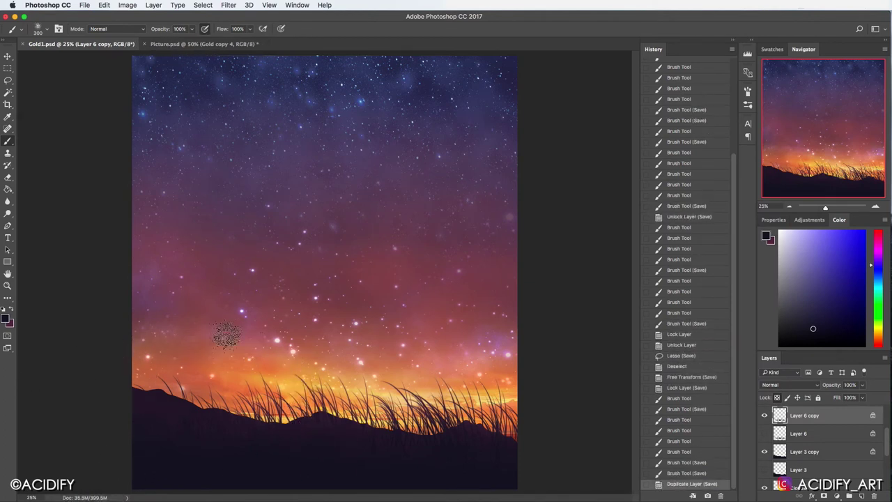
{"action": "key", "text": "ctrl+s"}
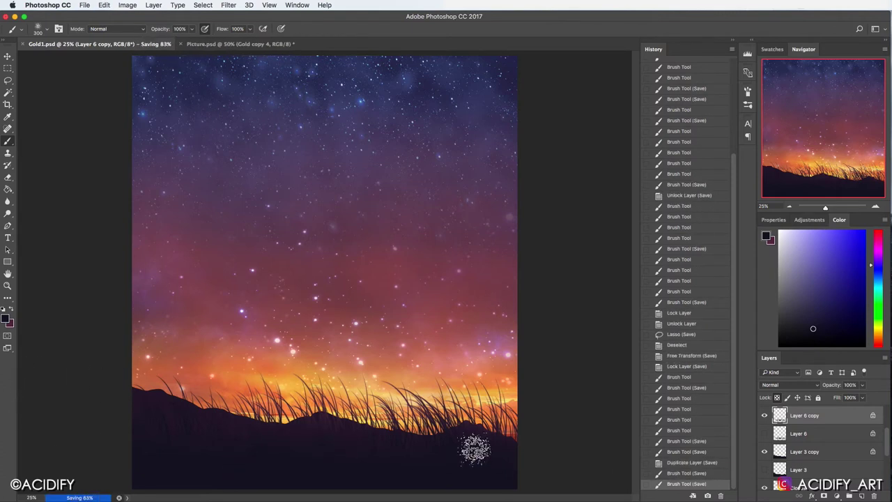
{"action": "key", "text": "ctrl+t"}
{"action": "left_click_drag", "start_coordinate": [583, 336], "coordinate": [584, 357]}
{"action": "key", "text": "Return"}
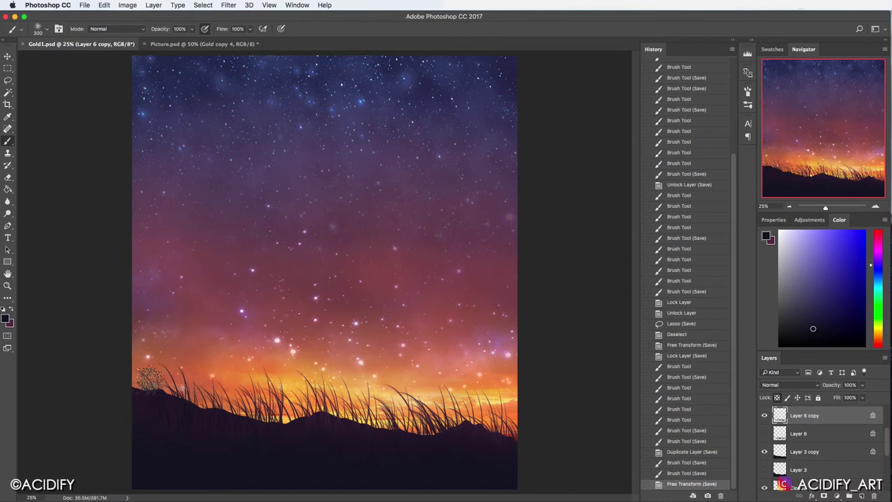
Step: Create a LeavesThicker layer and paint tall dark grass blades with a 1000 px brush
{"action": "key", "text": "ctrl+shift+alt+n"}
{"action": "type", "text": "Leaves1"}
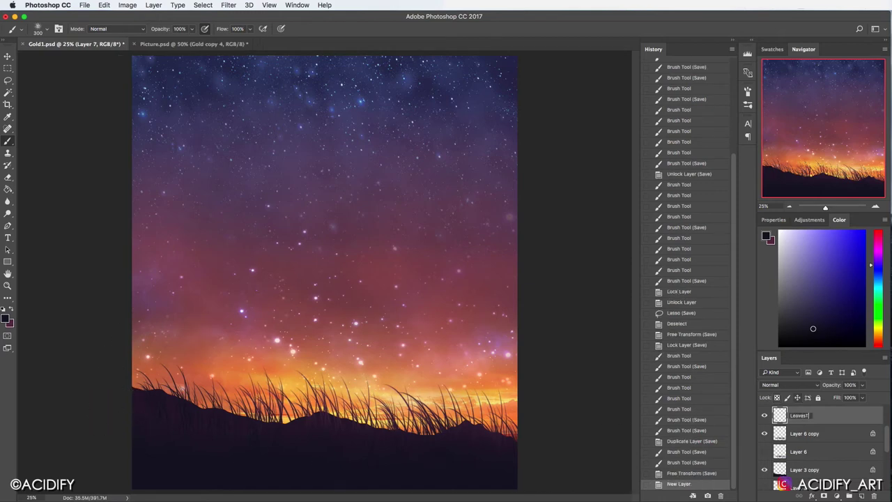
{"action": "type", "text": "hicker"}
{"action": "key", "text": "Return"}
{"action": "left_click", "coordinate": [38, 29]}
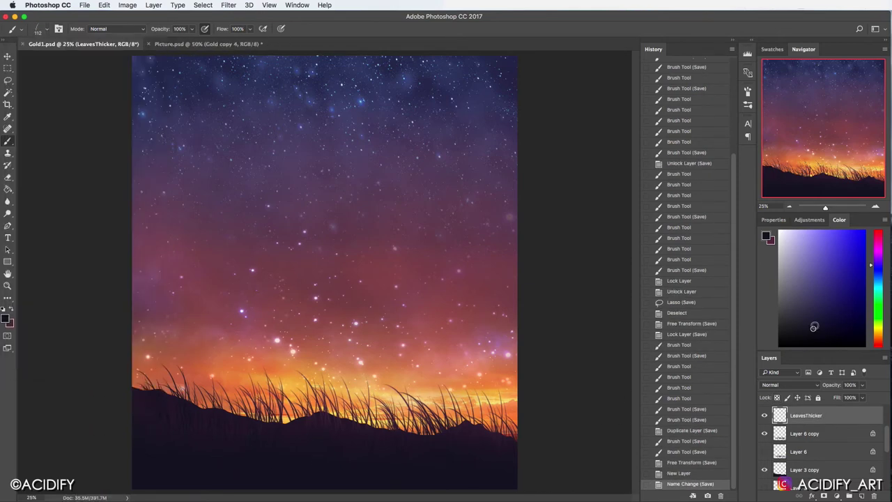
{"action": "left_click", "coordinate": [38, 29]}
{"action": "key", "text": "Return"}
{"action": "left_click", "coordinate": [10, 322]}
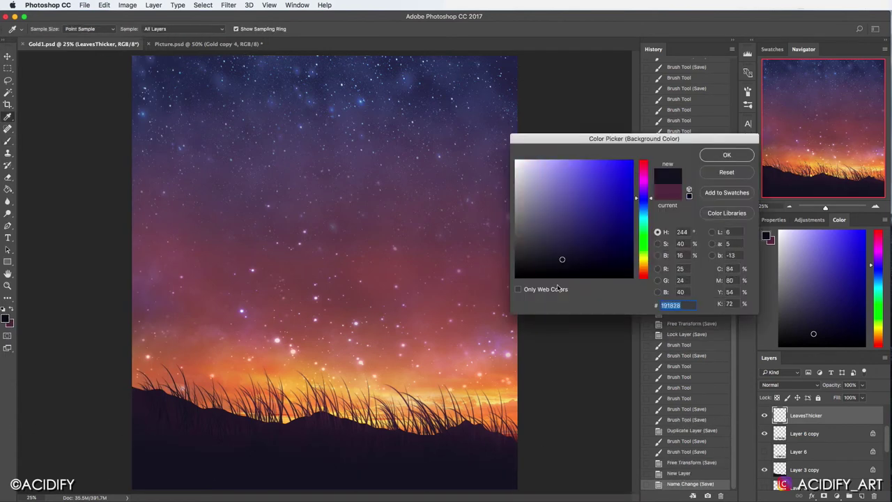
{"action": "key", "text": "Return"}
{"action": "left_click", "coordinate": [39, 28]}
{"action": "key", "text": "Return"}
{"action": "left_click", "coordinate": [558, 496]}
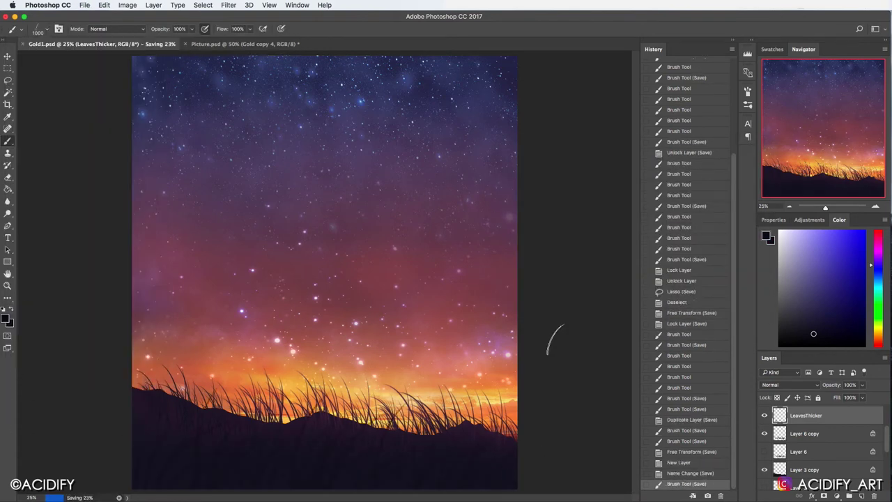
Step: Stretch the new grass slightly taller and lower Layer 6 copy opacity to 79%
{"action": "key", "text": "ctrl+t"}
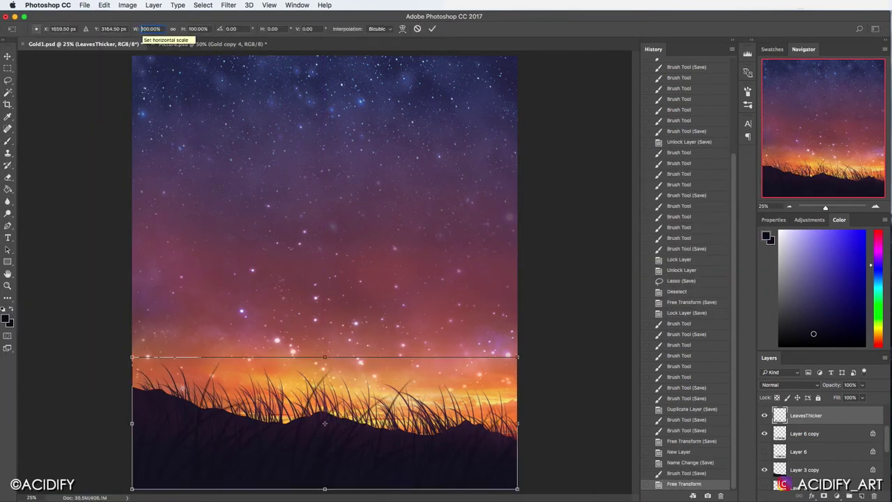
{"action": "type", "text": "-100"}
{"action": "key", "text": "Return"}
{"action": "key", "text": "ctrl+s"}
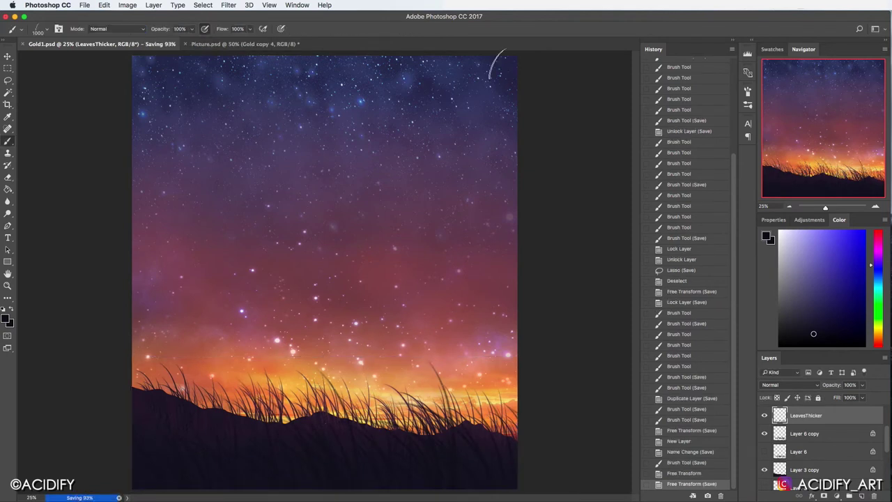
{"action": "key", "text": "ctrl+t"}
{"action": "key", "text": "Escape"}
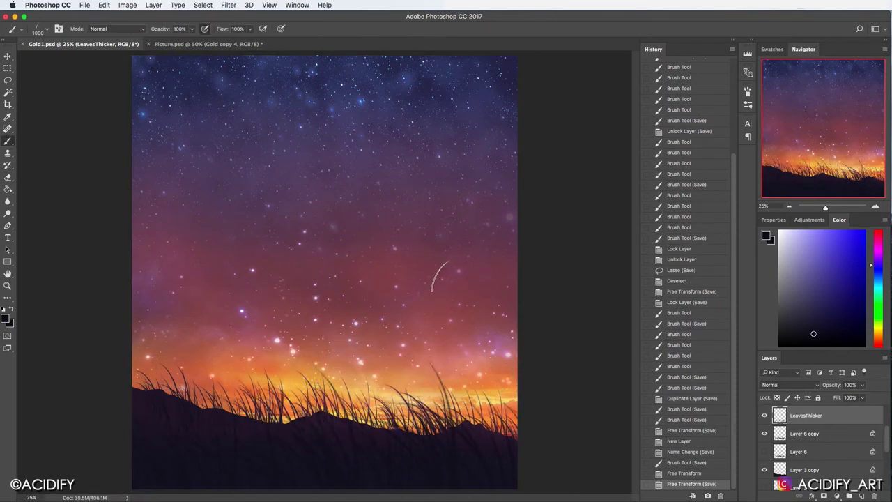
{"action": "left_click", "coordinate": [805, 433]}
{"action": "left_click_drag", "start_coordinate": [863, 384], "coordinate": [854, 398]}
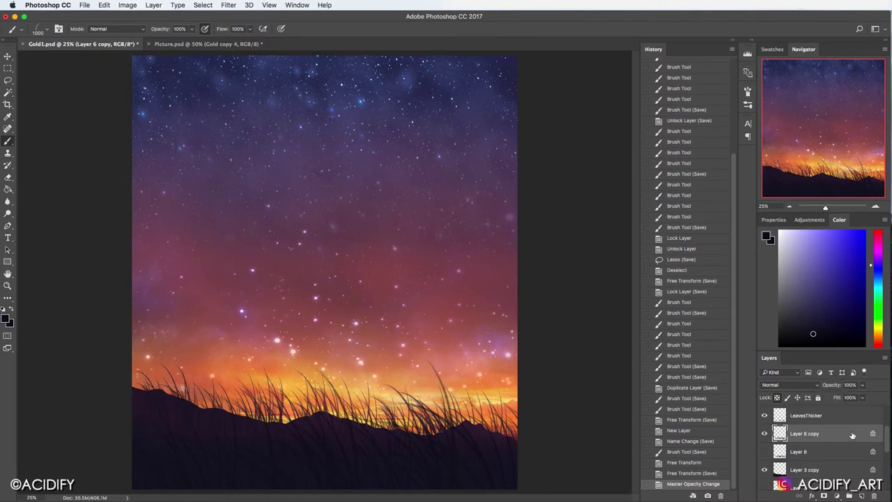
Step: Try a dark Color Overlay layer style on the Layer 6 copy grass
{"action": "double_click", "coordinate": [788, 426]}
{"action": "left_click", "coordinate": [503, 337]}
{"action": "left_click", "coordinate": [725, 237]}
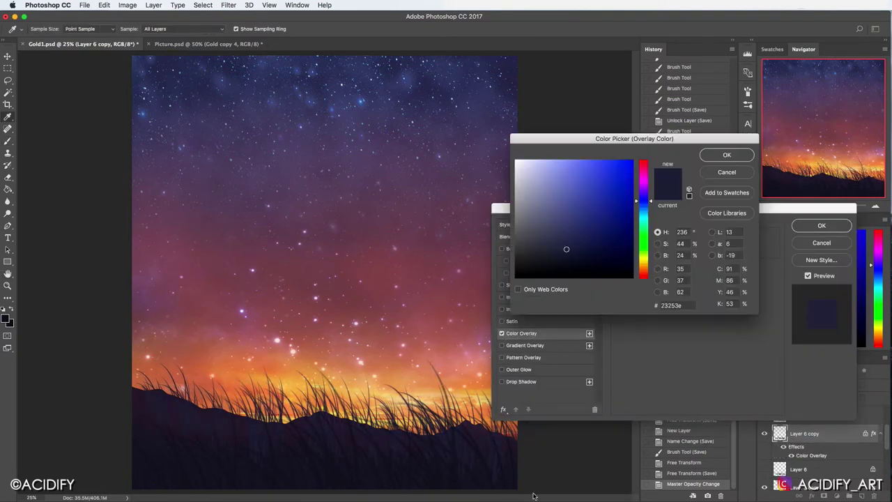
{"action": "left_click", "coordinate": [510, 471]}
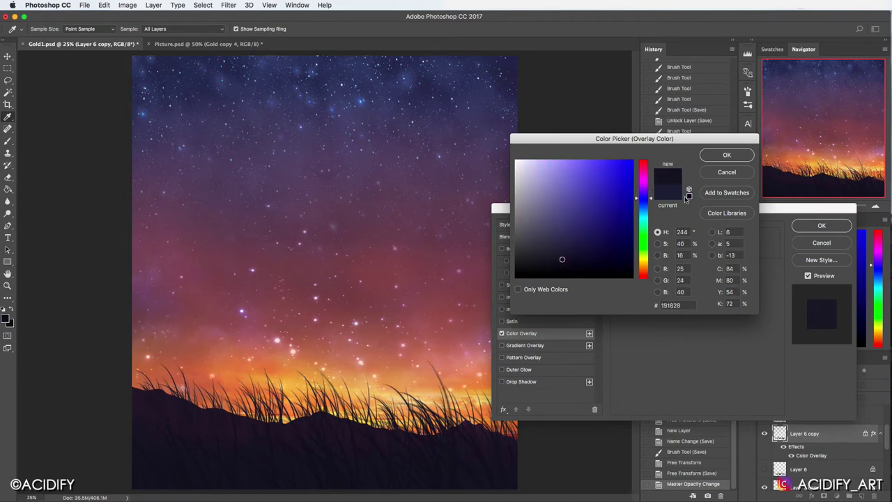
{"action": "key", "text": "Escape"}
{"action": "key", "text": "Escape"}
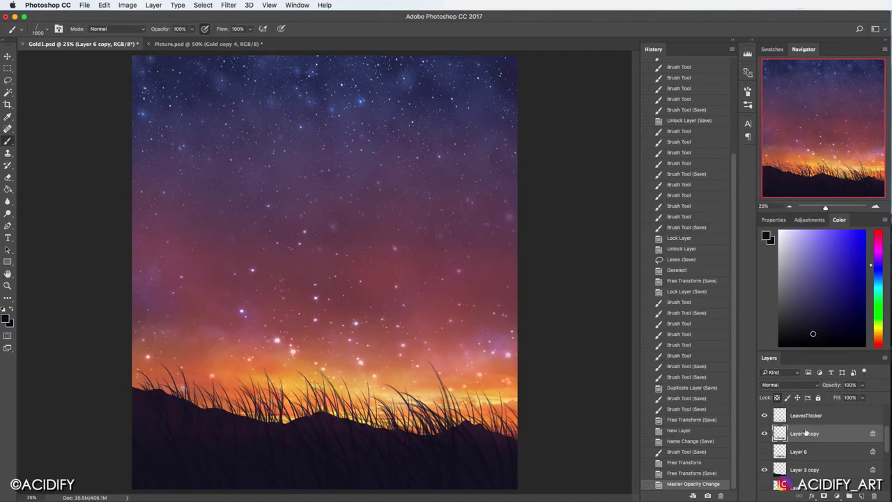
Step: Lasso the left grass blades, stretch them taller, compare in History, and save
{"action": "left_click", "coordinate": [8, 80]}
{"action": "left_click_drag", "start_coordinate": [132, 341], "coordinate": [175, 488]}
{"action": "key", "text": "ctrl+t"}
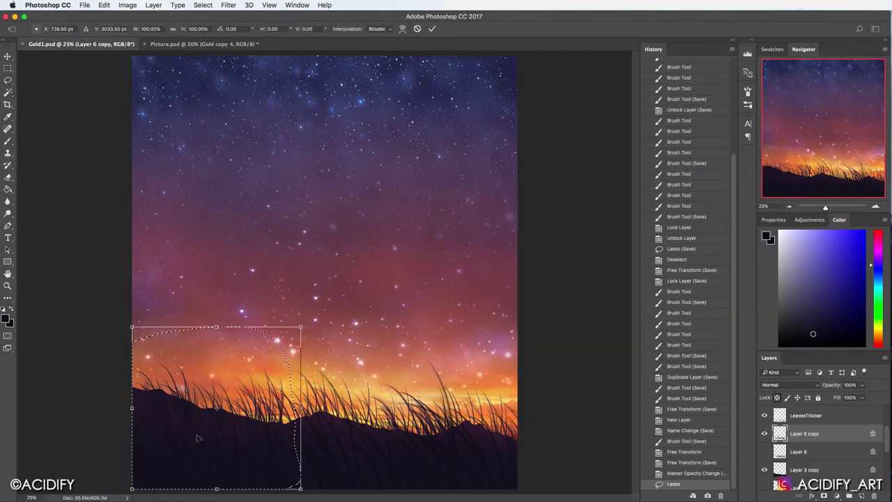
{"action": "left_click_drag", "start_coordinate": [216, 325], "coordinate": [216, 282]}
{"action": "key", "text": "Return"}
{"action": "key", "text": "ctrl+d"}
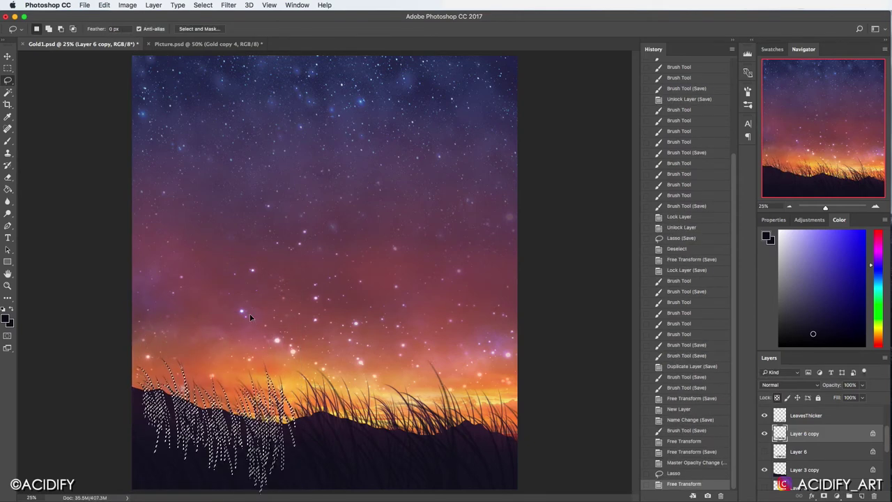
{"action": "left_click", "coordinate": [673, 462]}
{"action": "left_click", "coordinate": [674, 483]}
{"action": "key", "text": "ctrl+s"}
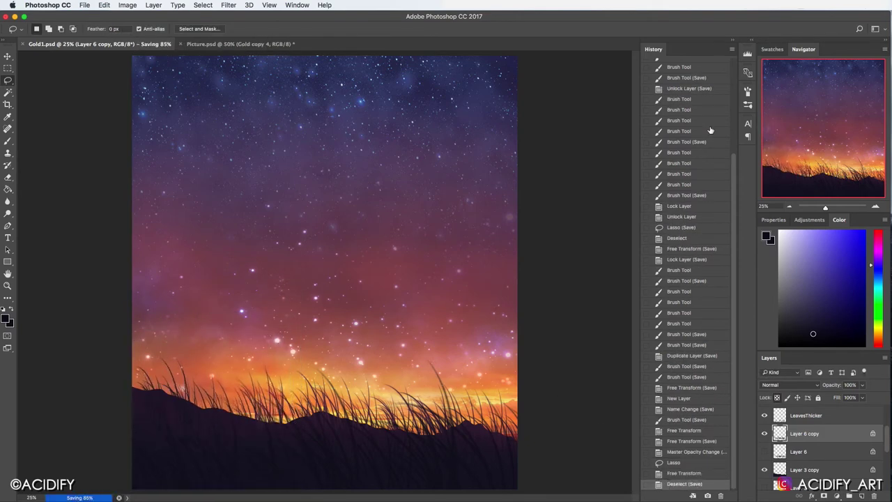
Step: Add a new empty Layer 7 above LeavesThicker
{"action": "scroll", "coordinate": [819, 444], "scroll_direction": "down", "scroll_amount": 1}
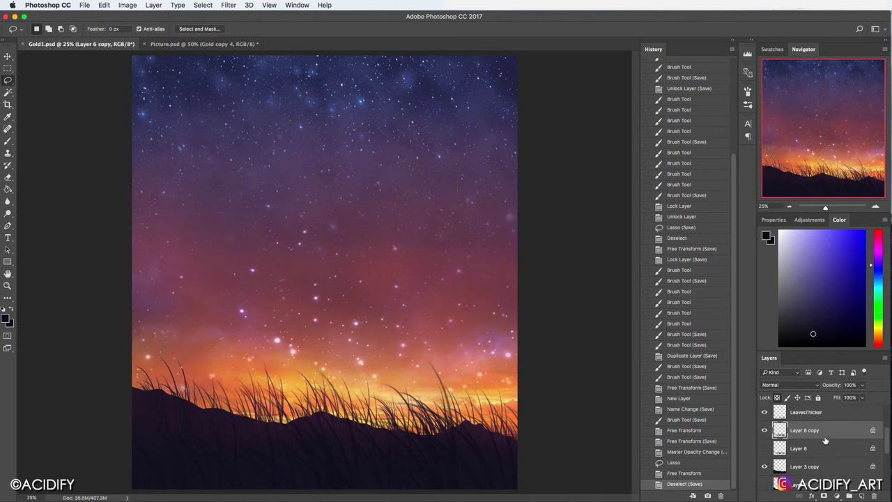
{"action": "scroll", "coordinate": [843, 435], "scroll_direction": "up", "scroll_amount": 3}
{"action": "left_click", "coordinate": [795, 463]}
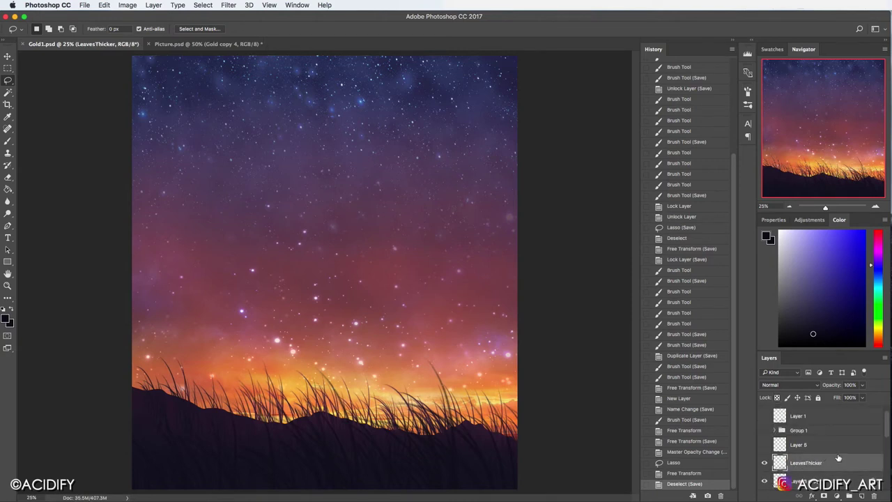
{"action": "key", "text": "ctrl+shift+alt+n"}
{"action": "type", "text": "Clouds Perspe"}
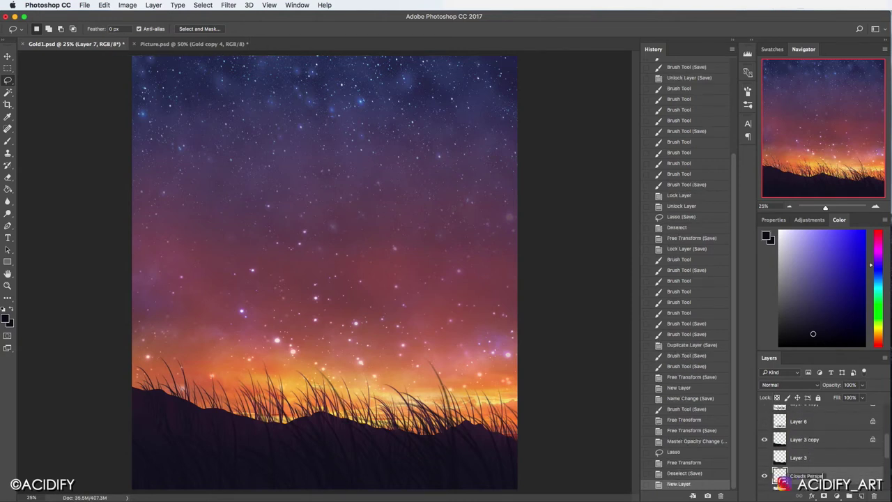
Step: Name the layer Clouds Perspective and pick a 250 px soft brush
{"action": "key", "text": "Return"}
{"action": "key", "text": "ctrl+s"}
{"action": "key", "text": "b"}
{"action": "right_click", "coordinate": [77, 248]}
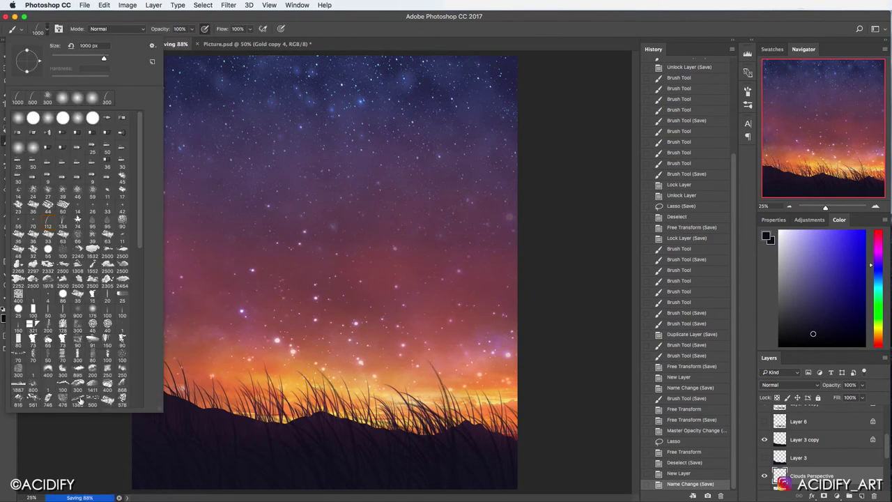
{"action": "left_click", "coordinate": [107, 368]}
{"action": "left_click", "coordinate": [256, 314]}
Step: Paint long dark cloud streaks across the middle and upper-left sky
{"action": "mouse_move", "coordinate": [272, 271]}
{"action": "left_mouse_down"}
{"action": "mouse_move", "coordinate": [260, 279]}
{"action": "mouse_move", "coordinate": [155, 255]}
{"action": "left_mouse_up"}
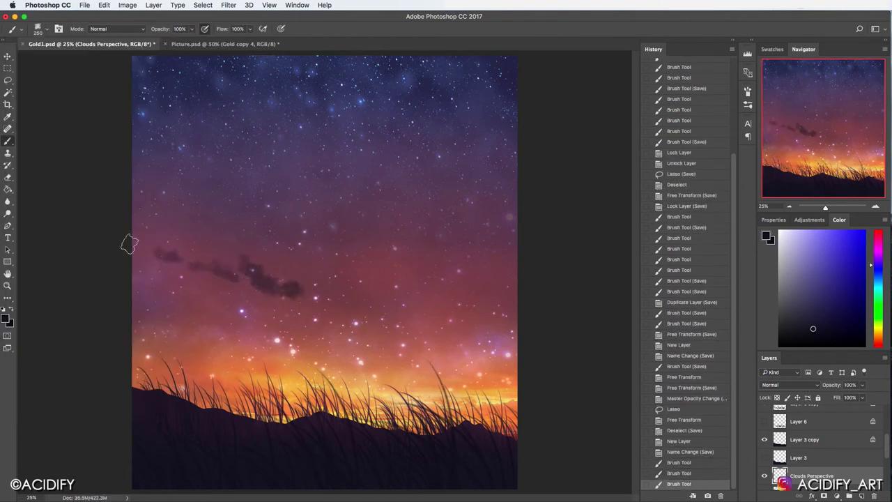
{"action": "left_click_drag", "start_coordinate": [216, 275], "coordinate": [155, 255]}
{"action": "key", "text": "ctrl+s"}
{"action": "mouse_move", "coordinate": [348, 293]}
{"action": "left_mouse_down"}
{"action": "mouse_move", "coordinate": [299, 271]}
{"action": "mouse_move", "coordinate": [272, 282]}
{"action": "left_mouse_up"}
{"action": "key", "text": "ctrl+s"}
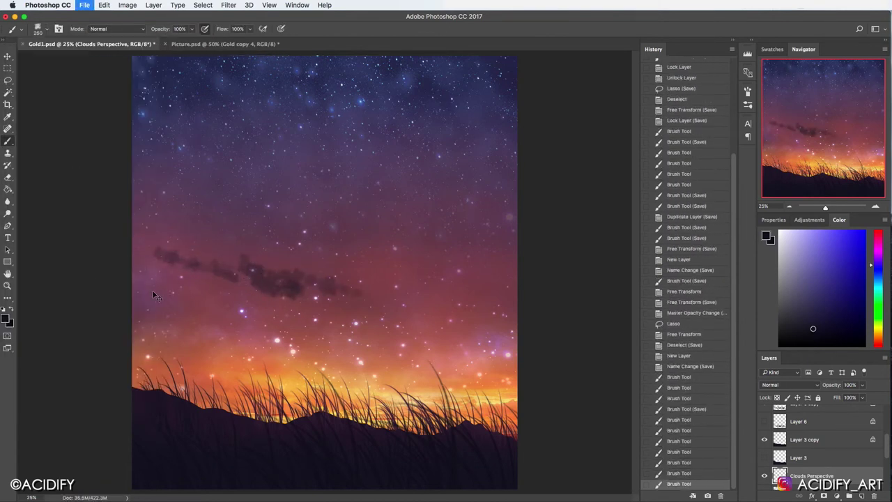
{"action": "left_click_drag", "start_coordinate": [249, 189], "coordinate": [167, 138]}
{"action": "key", "text": "ctrl+s"}
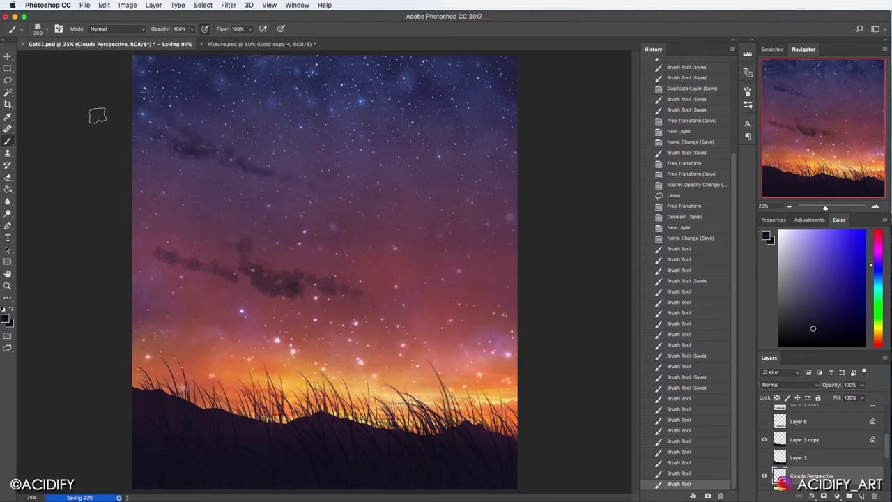
{"action": "key", "text": "ctrl+s"}
Step: Add more dark cloud strokes in the upper sky and lower-left sky
{"action": "mouse_move", "coordinate": [97, 115]}
{"action": "left_mouse_down"}
{"action": "mouse_move", "coordinate": [368, 261]}
{"action": "mouse_move", "coordinate": [201, 312]}
{"action": "left_mouse_up"}
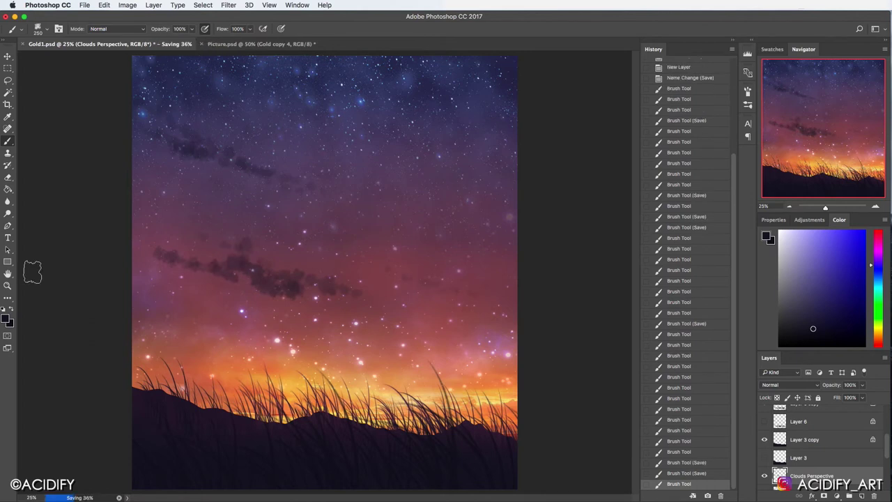
{"action": "left_click_drag", "start_coordinate": [307, 233], "coordinate": [244, 200]}
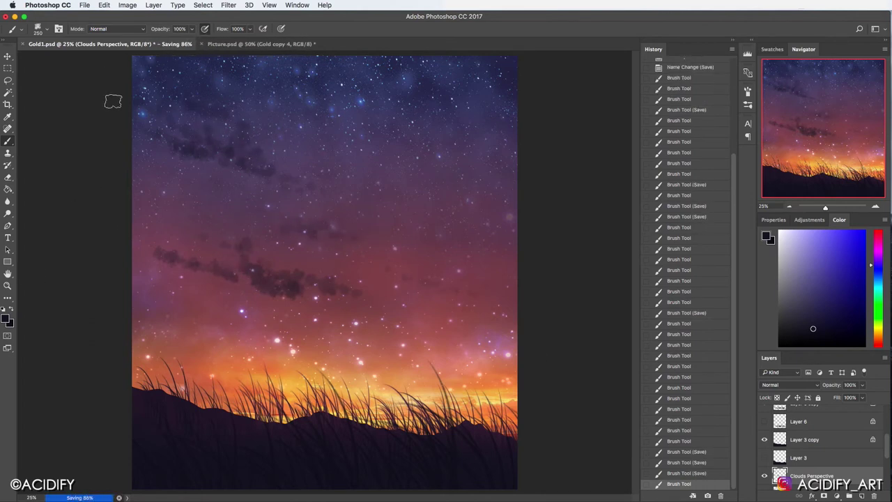
{"action": "left_click_drag", "start_coordinate": [113, 102], "coordinate": [223, 146]}
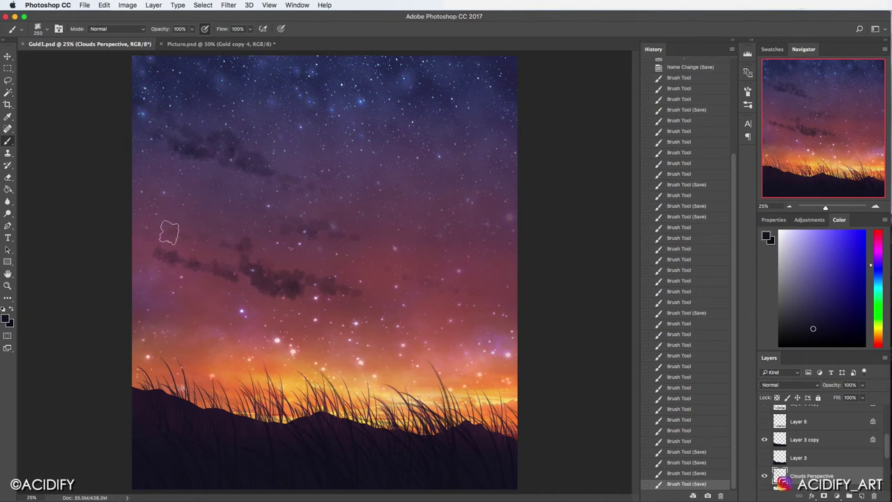
{"action": "left_click_drag", "start_coordinate": [209, 241], "coordinate": [140, 307]}
{"action": "key", "text": "super+s"}
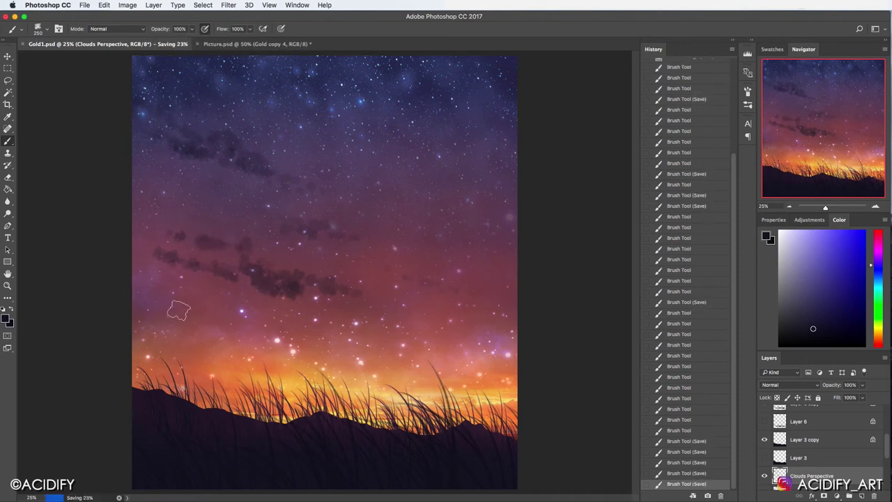
{"action": "key", "text": "super+s"}
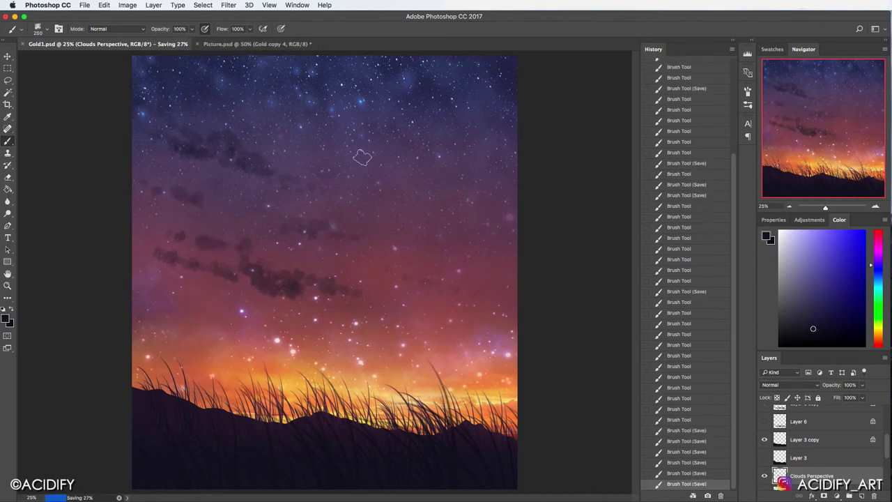
Step: Dab small clouds around the sky, then shrink the brush to 100 px
{"action": "left_click_drag", "start_coordinate": [391, 148], "coordinate": [339, 142]}
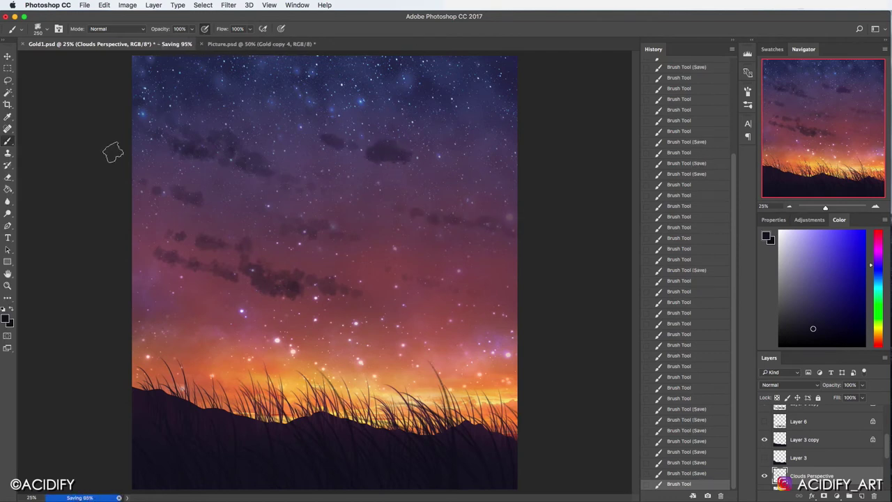
{"action": "left_click_drag", "start_coordinate": [269, 264], "coordinate": [342, 282]}
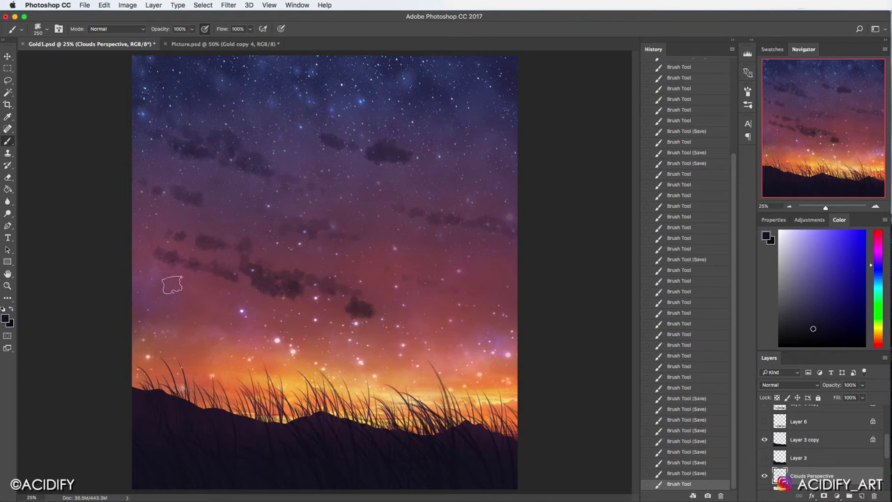
{"action": "left_click_drag", "start_coordinate": [369, 314], "coordinate": [380, 311]}
{"action": "key", "text": "ctrl+z"}
{"action": "left_click_drag", "start_coordinate": [161, 311], "coordinate": [185, 321]}
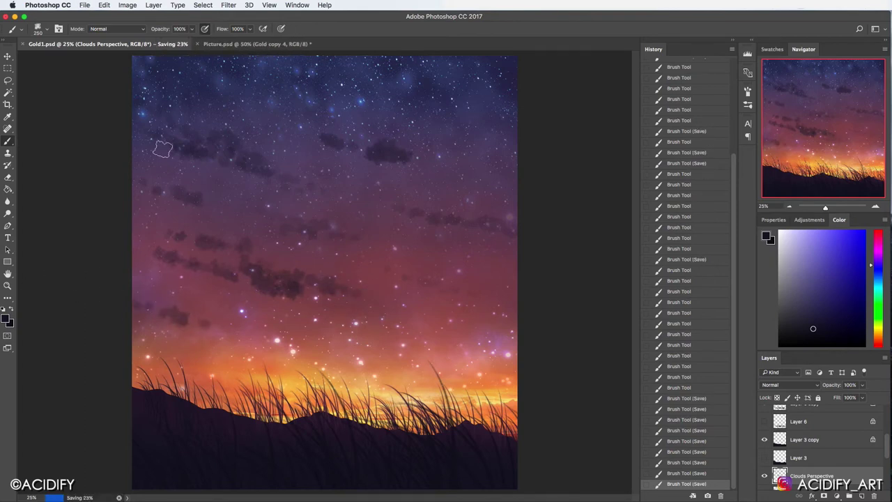
{"action": "left_click", "coordinate": [162, 149]}
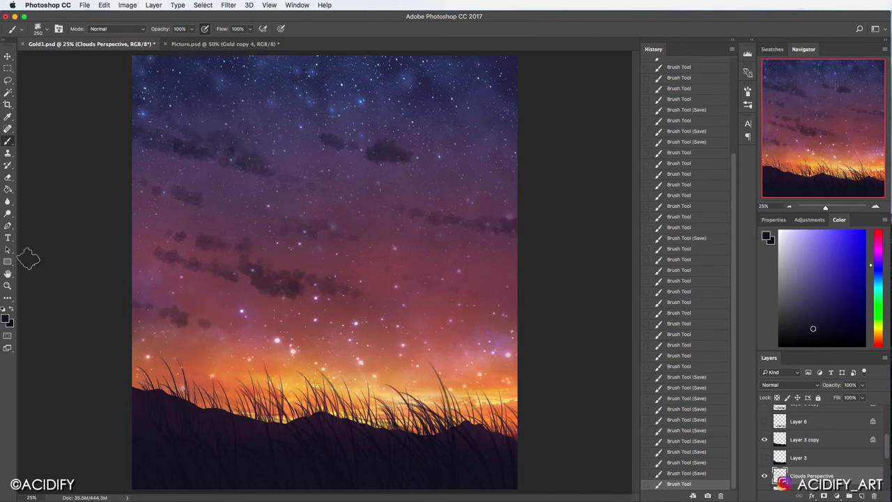
{"action": "key", "text": "ctrl+s"}
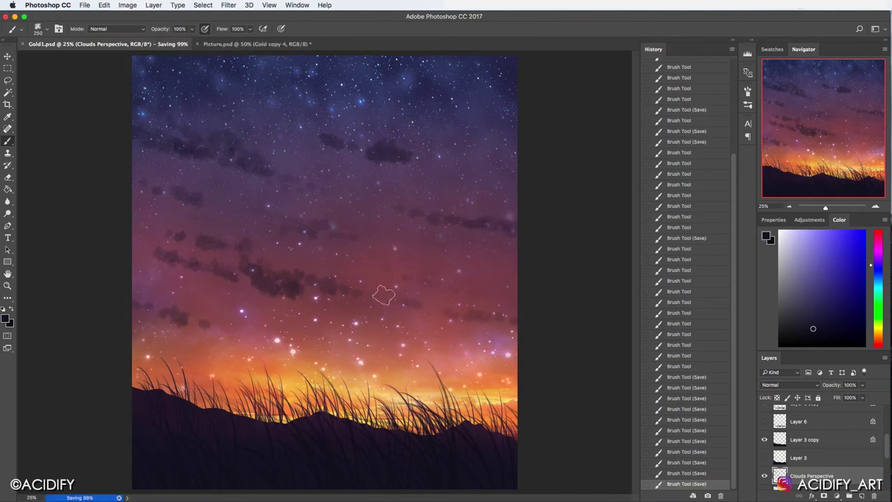
{"action": "left_click", "coordinate": [42, 28]}
{"action": "left_click", "coordinate": [42, 28]}
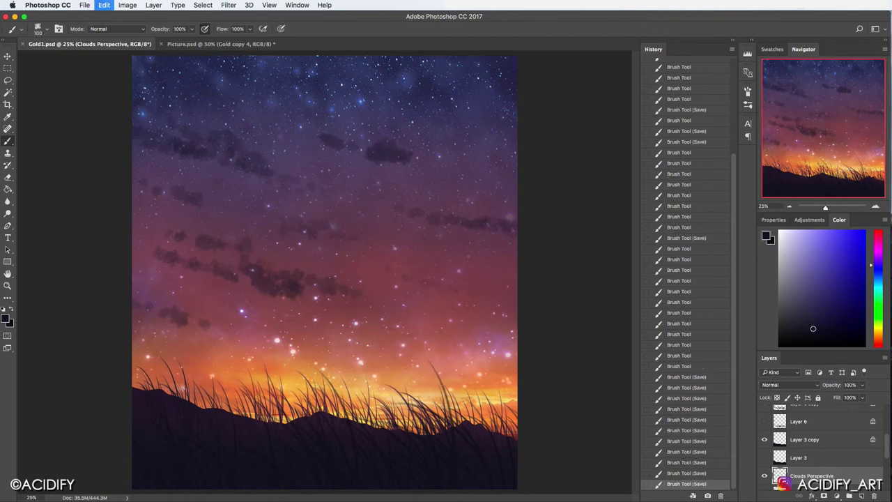
Step: Set the brush to 200 px and dab small dark clouds in the middle sky
{"action": "left_click", "coordinate": [42, 29]}
{"action": "left_click", "coordinate": [274, 126]}
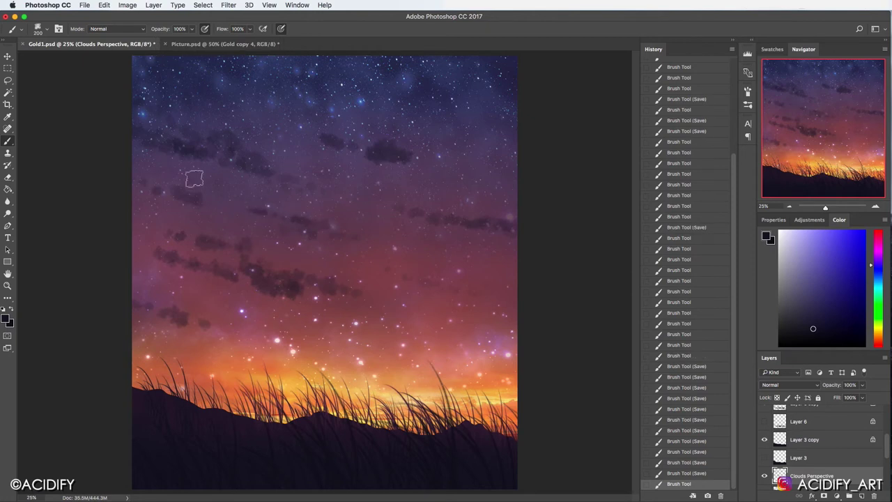
{"action": "mouse_move", "coordinate": [182, 194]}
{"action": "left_mouse_down"}
{"action": "mouse_move", "coordinate": [200, 199]}
{"action": "mouse_move", "coordinate": [175, 193]}
{"action": "left_mouse_up"}
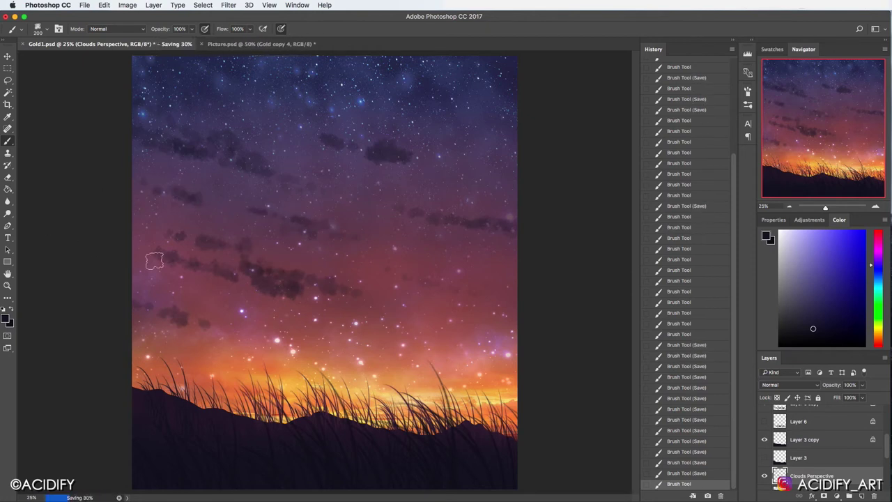
{"action": "left_click", "coordinate": [247, 263]}
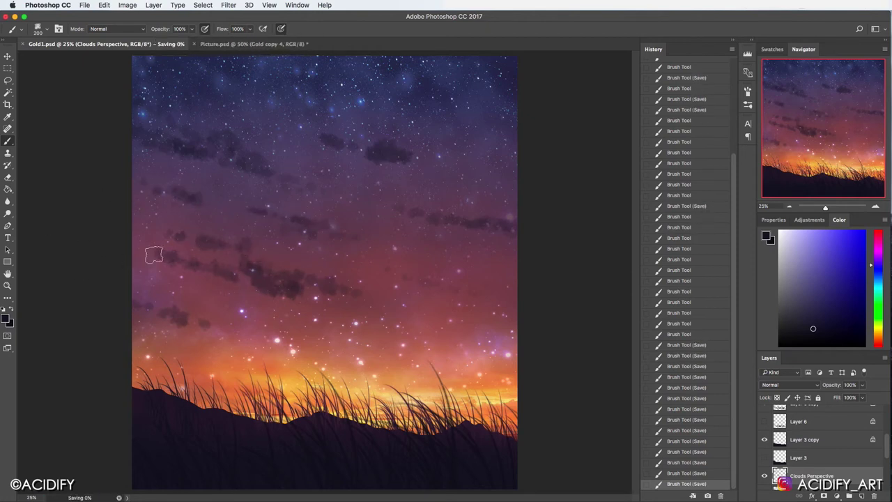
{"action": "key", "text": "ctrl+s"}
{"action": "left_click", "coordinate": [209, 263]}
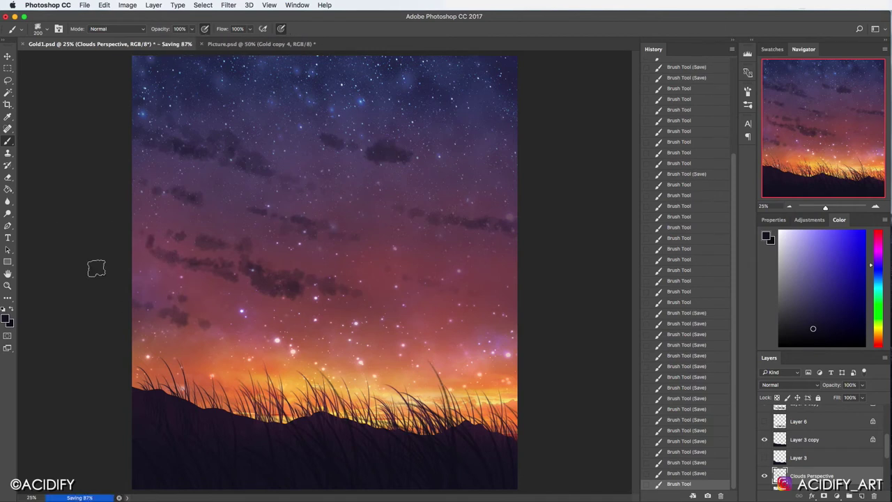
{"action": "key", "text": "ctrl+s"}
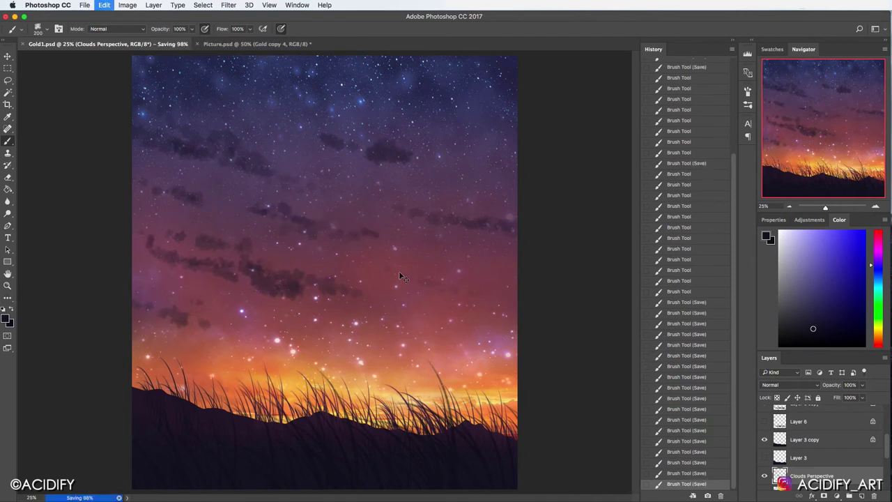
Step: Scatter more small cloud puffs across the upper sky and above the horizon glow
{"action": "left_click", "coordinate": [295, 255]}
{"action": "key", "text": "ctrl+s"}
{"action": "left_click", "coordinate": [262, 154]}
{"action": "left_click", "coordinate": [310, 150]}
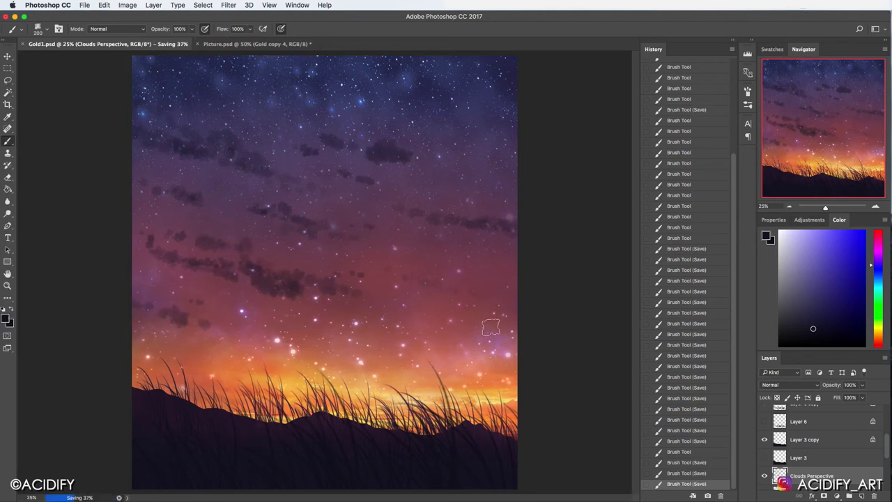
{"action": "left_click_drag", "start_coordinate": [165, 265], "coordinate": [161, 252]}
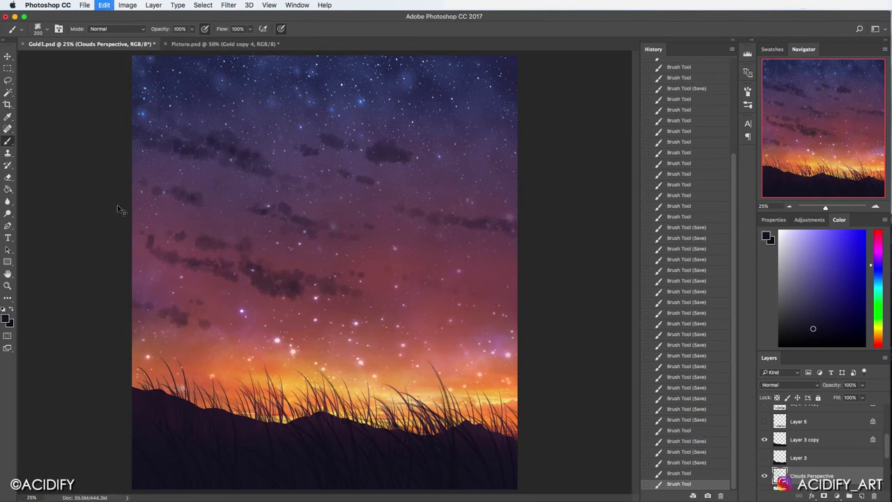
{"action": "key", "text": "ctrl+s"}
{"action": "left_click", "coordinate": [298, 288]}
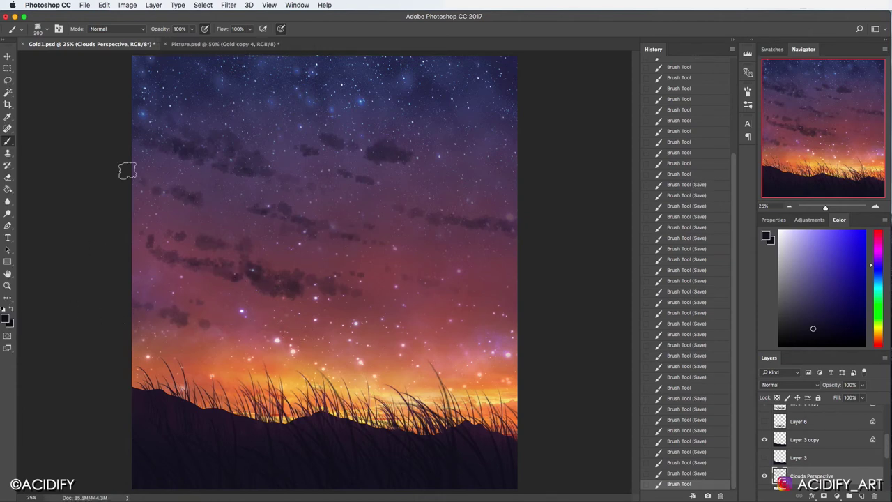
{"action": "left_click", "coordinate": [288, 127]}
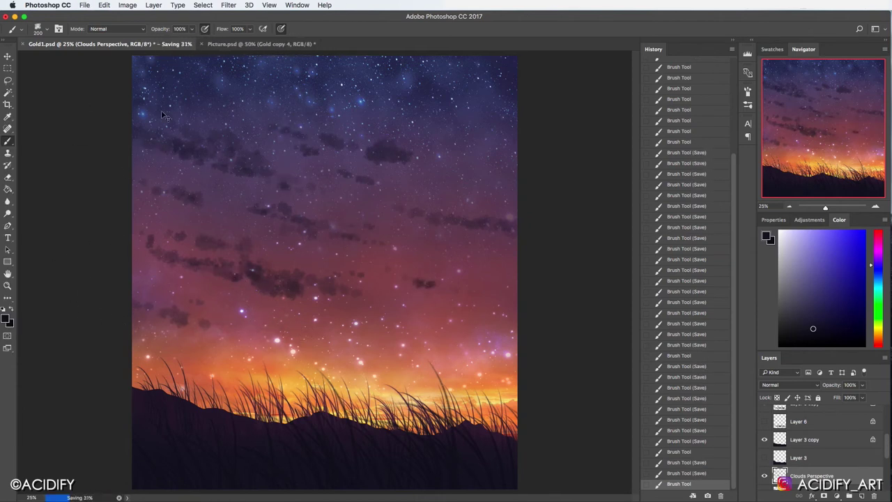
Step: Try a dark cloud stroke in the upper sky, then undo it
{"action": "key", "text": "e"}
{"action": "left_click", "coordinate": [44, 29]}
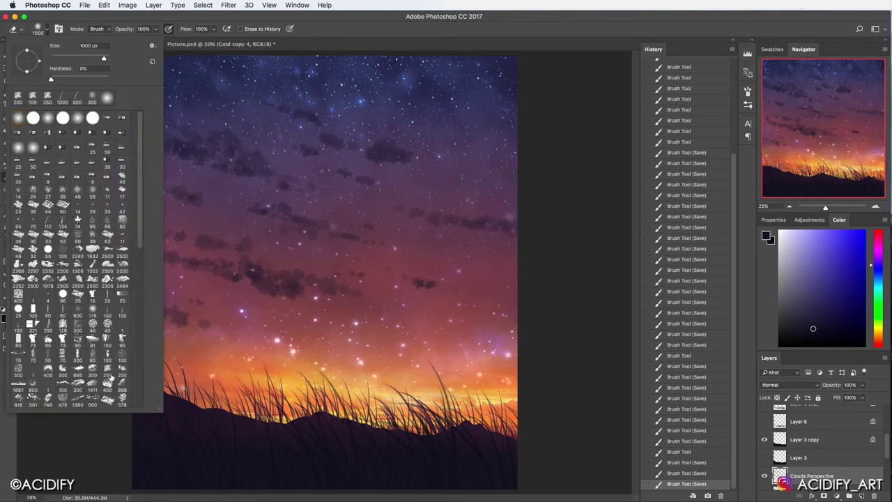
{"action": "key", "text": "ctrl+s"}
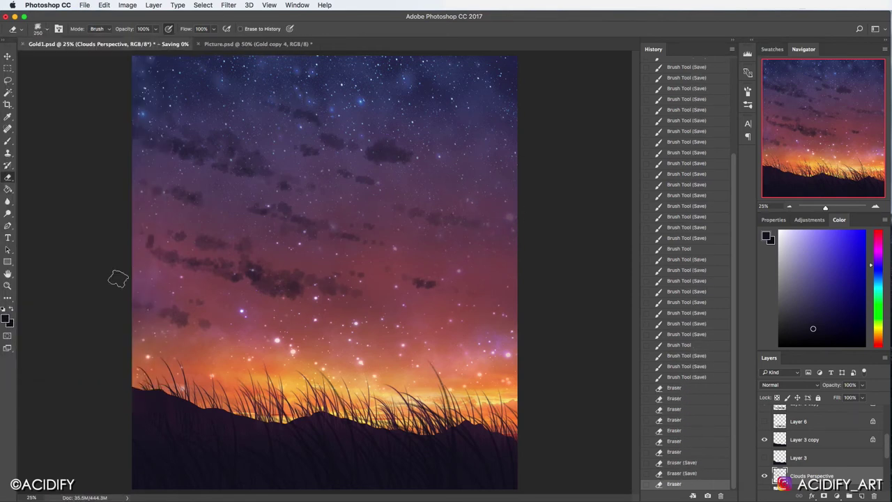
{"action": "key", "text": "b"}
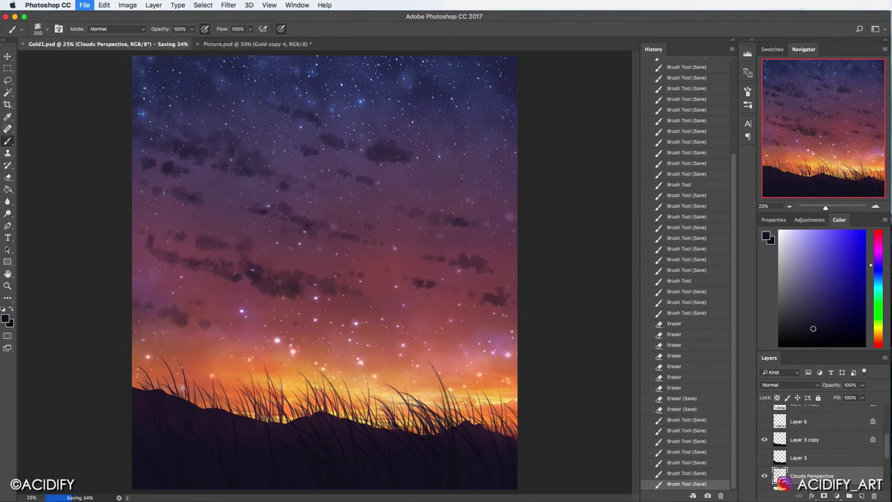
{"action": "left_click_drag", "start_coordinate": [505, 186], "coordinate": [473, 183]}
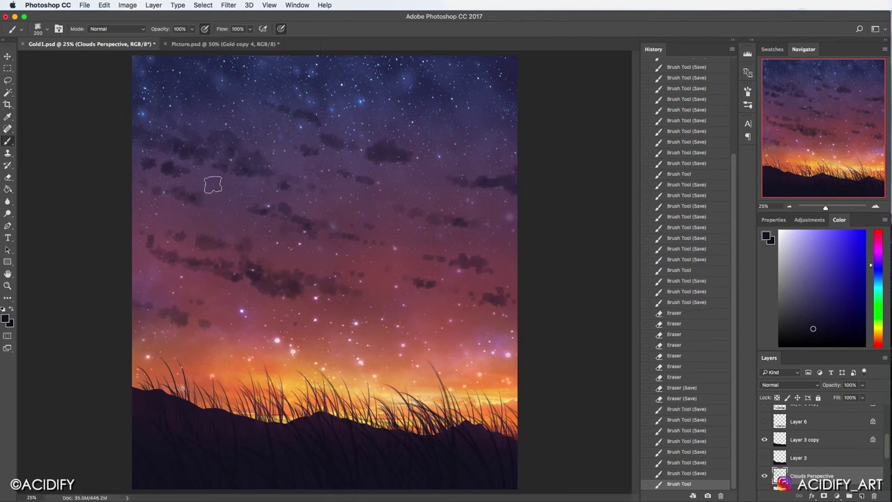
{"action": "key", "text": "ctrl+z"}
Step: Step back in history and erase part of the dark clouds with a larger eraser
{"action": "key", "text": "e"}
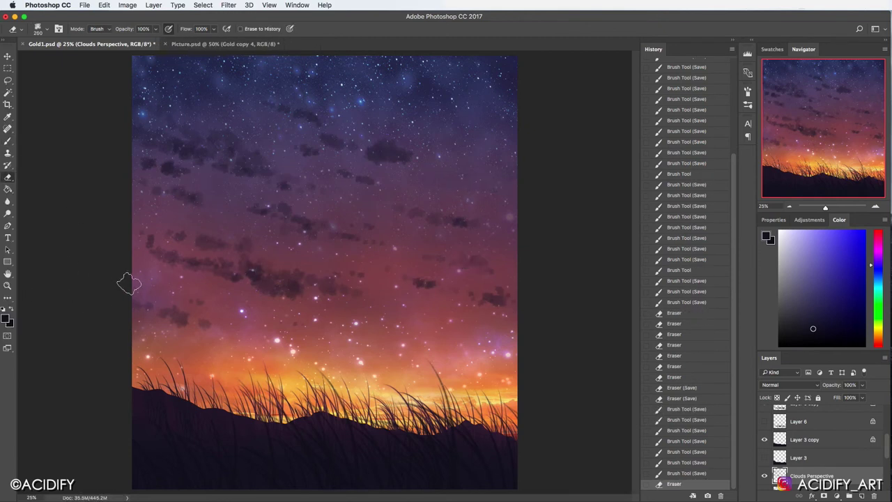
{"action": "left_click", "coordinate": [8, 142]}
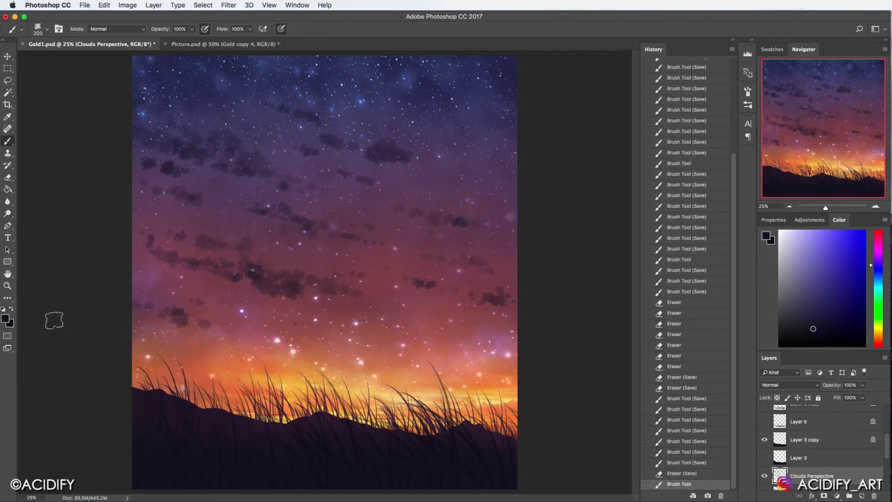
{"action": "left_click", "coordinate": [685, 474]}
{"action": "key", "text": "e"}
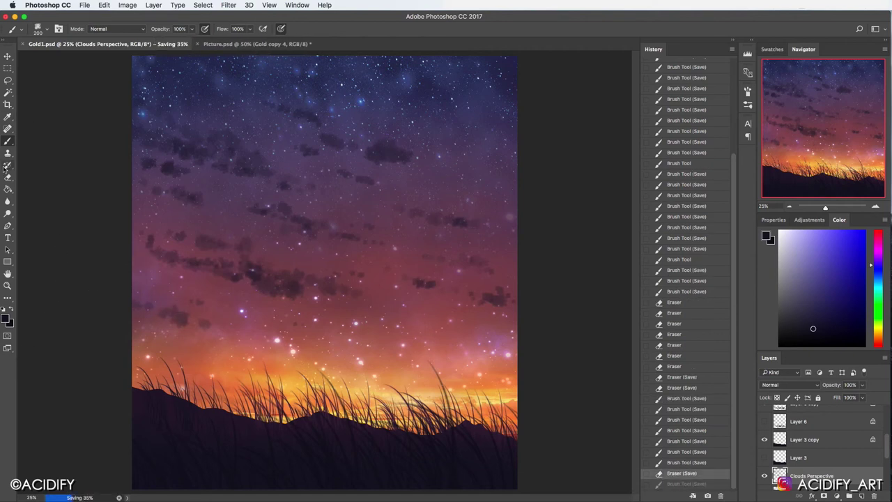
{"action": "key", "text": "bracketright"}
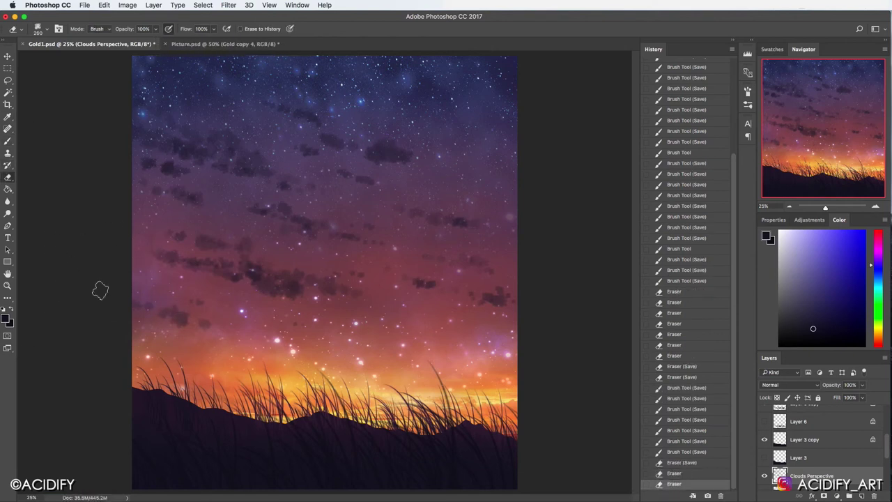
{"action": "left_click_drag", "start_coordinate": [96, 291], "coordinate": [165, 207]}
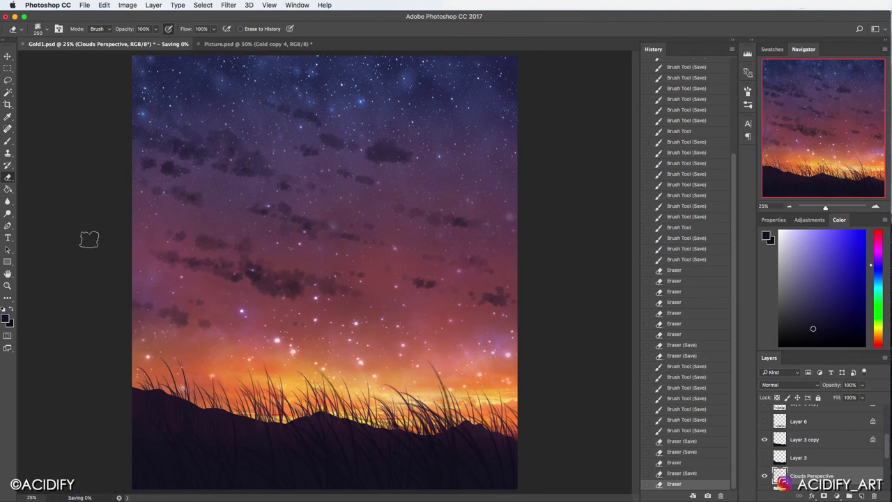
{"action": "key", "text": "b"}
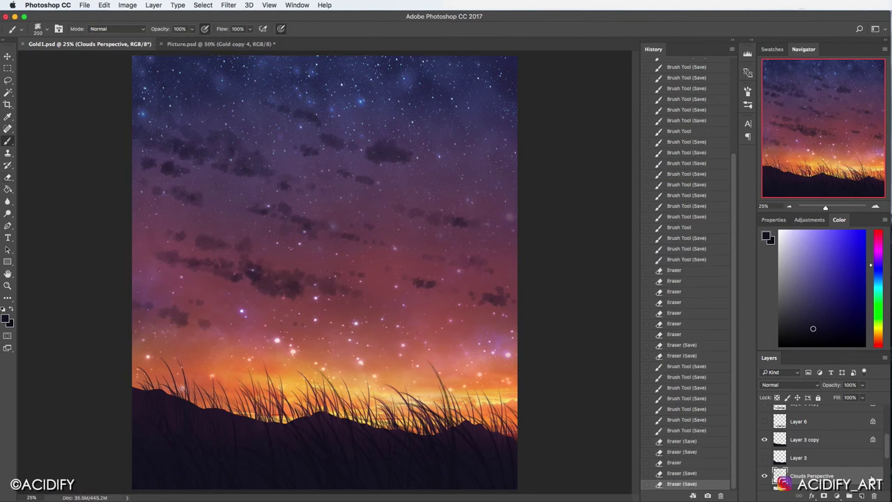
Step: Free Transform the cloud layer slightly lower
{"action": "key", "text": "ctrl+t"}
{"action": "left_click_drag", "start_coordinate": [324, 98], "coordinate": [324, 115]}
{"action": "key", "text": "Return"}
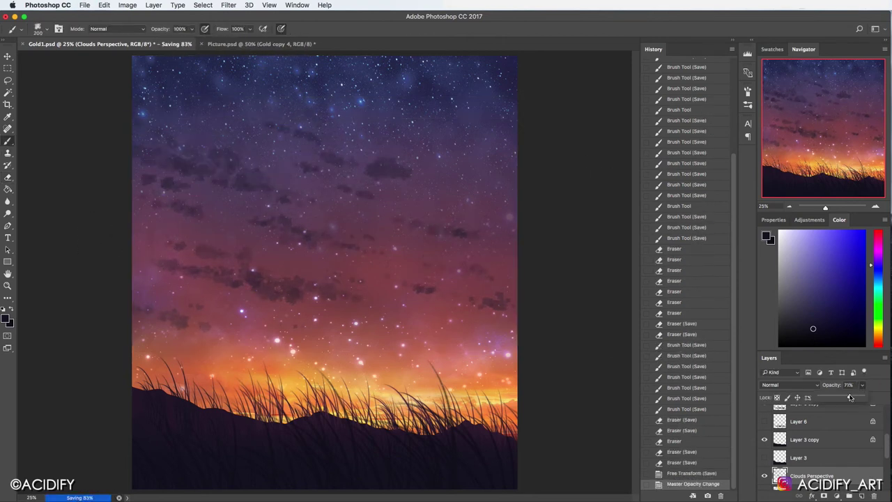
Step: Try Multiply, Soft Light and other blend modes on the clouds, keeping Normal
{"action": "left_click", "coordinate": [790, 385]}
{"action": "left_click", "coordinate": [781, 417]}
{"action": "left_click", "coordinate": [790, 385]}
{"action": "left_click", "coordinate": [790, 396]}
{"action": "left_click", "coordinate": [795, 385]}
{"action": "left_click", "coordinate": [795, 396]}
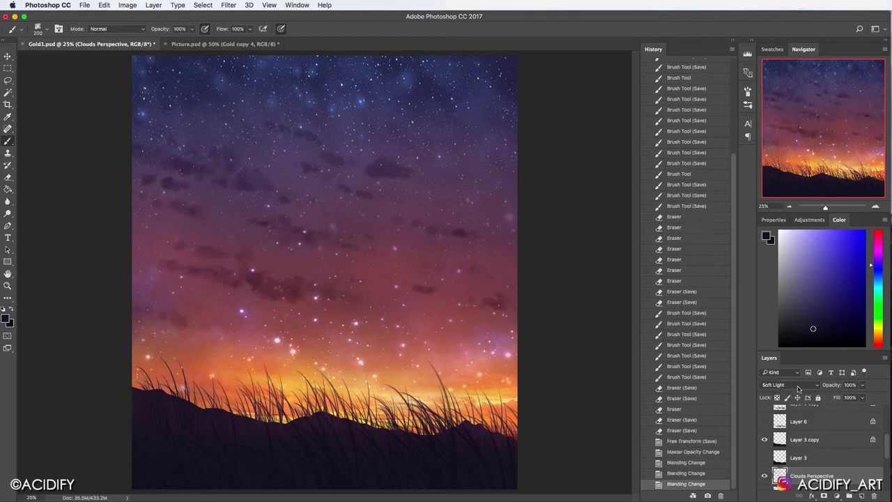
{"action": "left_click", "coordinate": [800, 385]}
{"action": "left_click", "coordinate": [800, 396]}
{"action": "left_click", "coordinate": [800, 385]}
{"action": "left_click", "coordinate": [793, 278]}
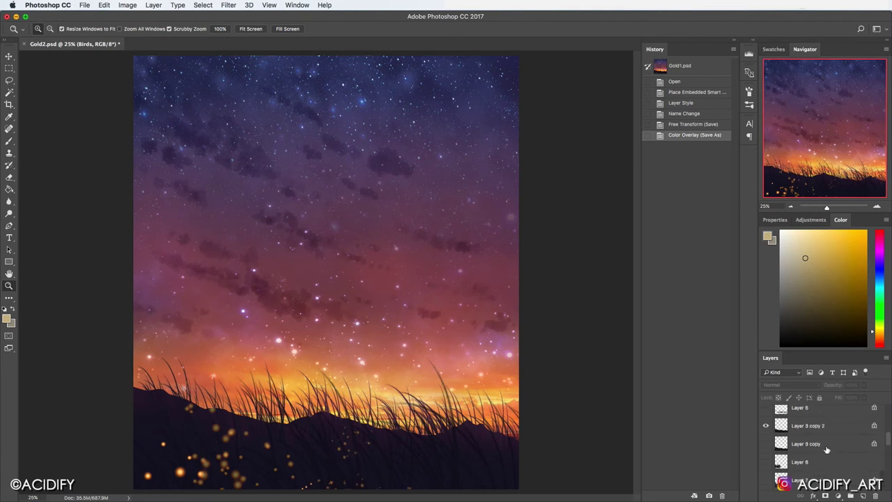
Step: Make the ShootingStar layer visible and save
{"action": "left_click", "coordinate": [765, 475]}
{"action": "key", "text": "super+s"}
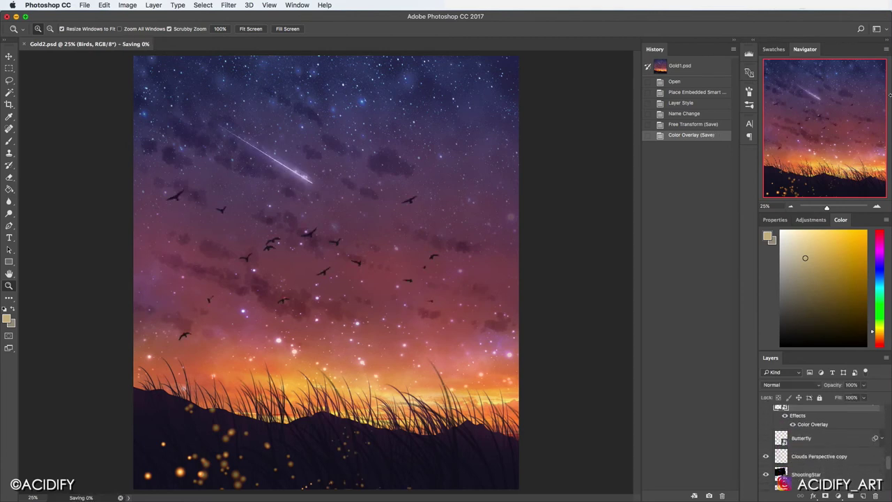
{"action": "key", "text": "b"}
{"action": "scroll", "coordinate": [810, 447], "scroll_direction": "up", "scroll_amount": 5}
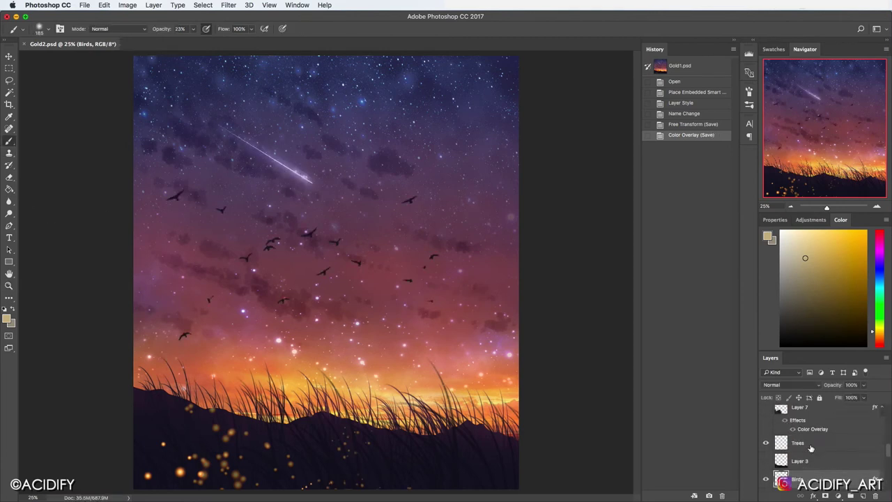
Step: Create a new empty layer named SmallGrass
{"action": "scroll", "coordinate": [810, 454], "scroll_direction": "down", "scroll_amount": 2}
{"action": "scroll", "coordinate": [801, 453], "scroll_direction": "down", "scroll_amount": 3}
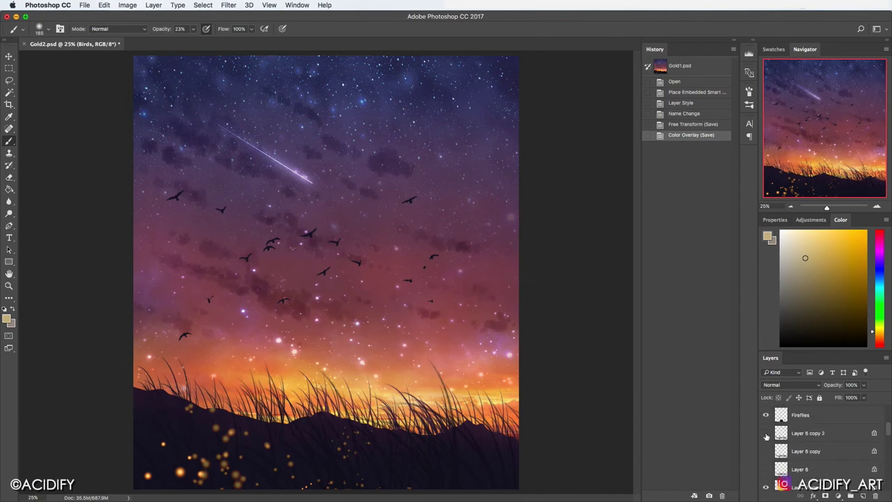
{"action": "scroll", "coordinate": [795, 454], "scroll_direction": "up", "scroll_amount": 3}
{"action": "key", "text": "super+shift+alt+n"}
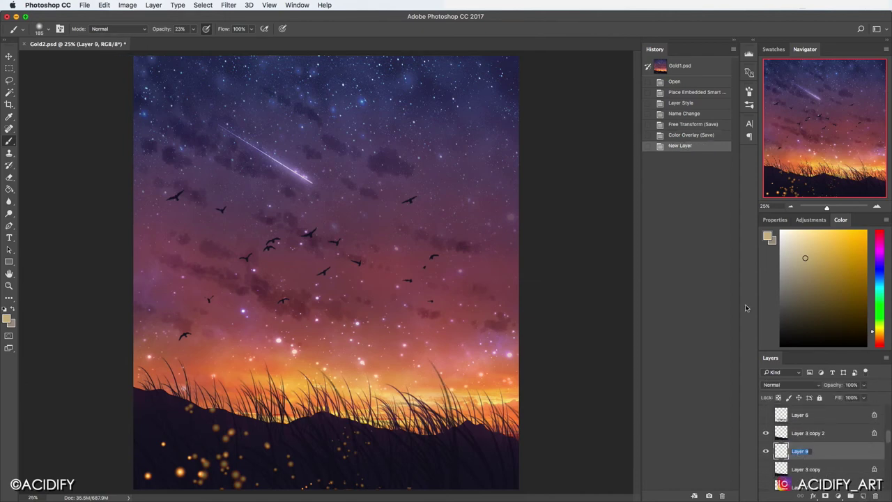
{"action": "type", "text": "SmallGrass"}
{"action": "key", "text": "Return"}
Step: Choose a grass brush tip and a darker colour
{"action": "left_click", "coordinate": [44, 28]}
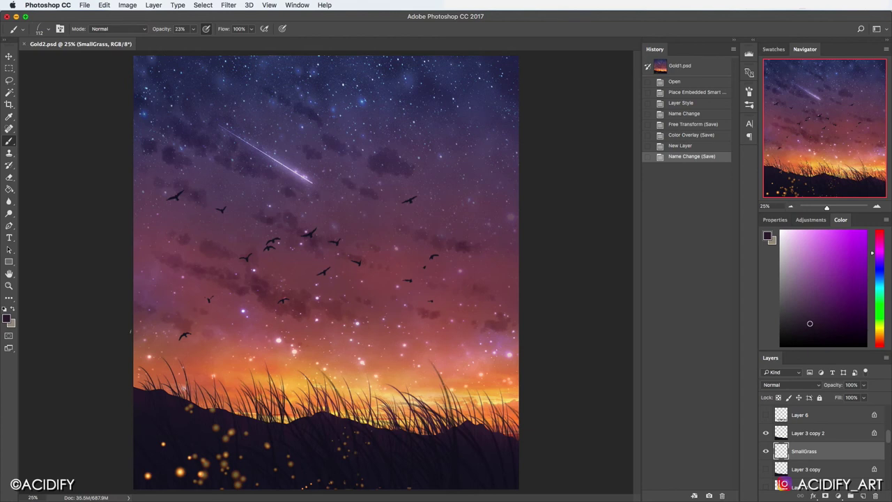
{"action": "left_click", "coordinate": [771, 240]}
{"action": "key", "text": "Return"}
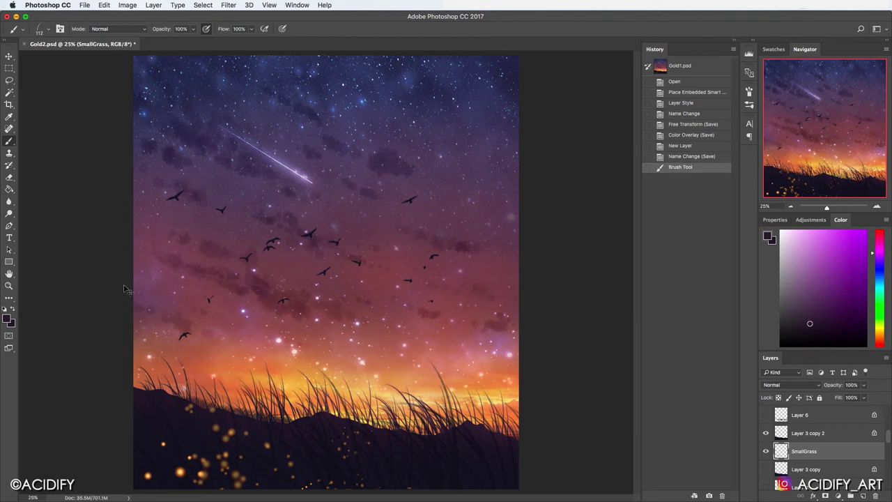
Step: Drag SmallGrass to just above Layer 6 copy 2 in the stack and save
{"action": "scroll", "coordinate": [832, 476], "scroll_direction": "up", "scroll_amount": 2}
{"action": "scroll", "coordinate": [832, 476], "scroll_direction": "up", "scroll_amount": 3}
{"action": "left_click_drag", "start_coordinate": [832, 477], "coordinate": [855, 414]}
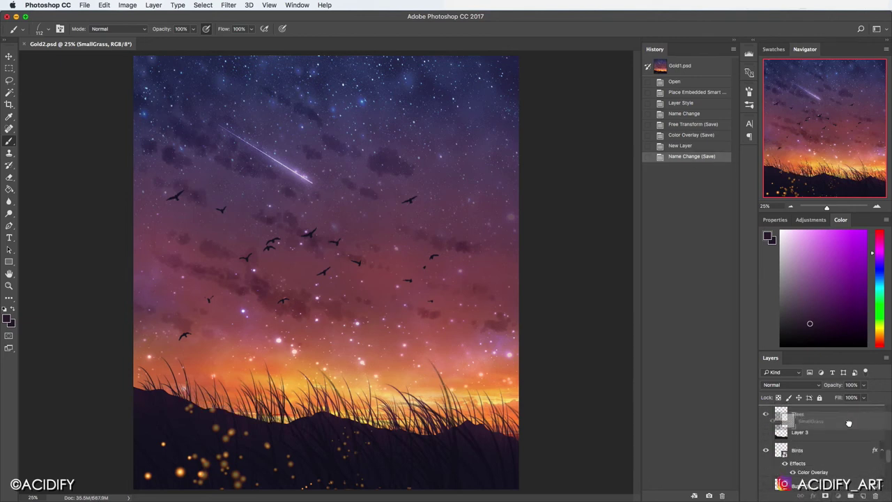
{"action": "mouse_move", "coordinate": [855, 414]}
{"action": "left_mouse_down"}
{"action": "mouse_move", "coordinate": [769, 453]}
{"action": "mouse_move", "coordinate": [769, 447]}
{"action": "left_mouse_up"}
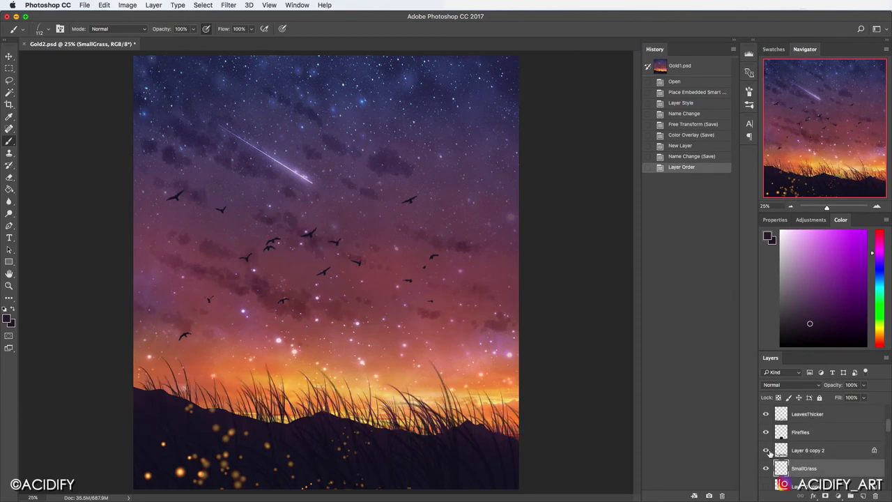
{"action": "key", "text": "ctrl+s"}
{"action": "left_click", "coordinate": [43, 28]}
Step: Set the brush size to 500 and pick a blue-violet painting colour
{"action": "type", "text": "500"}
{"action": "key", "text": "Return"}
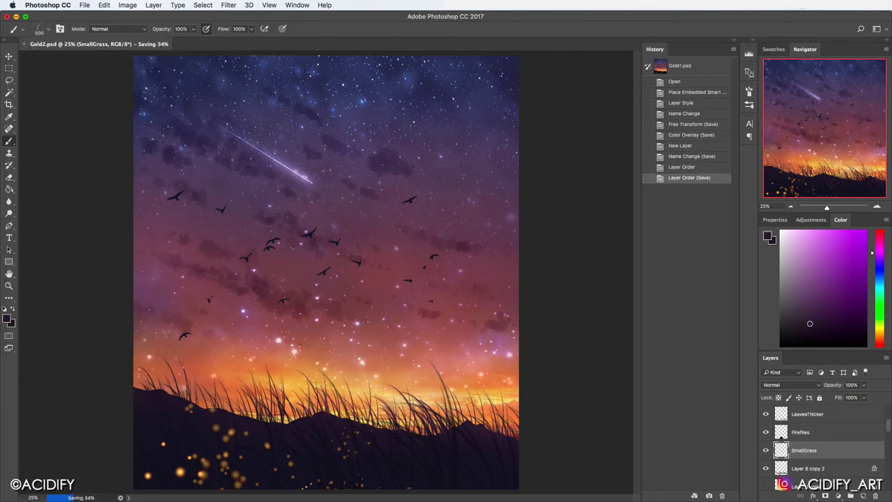
{"action": "left_click", "coordinate": [7, 319]}
{"action": "left_click", "coordinate": [642, 198]}
{"action": "key", "text": "Return"}
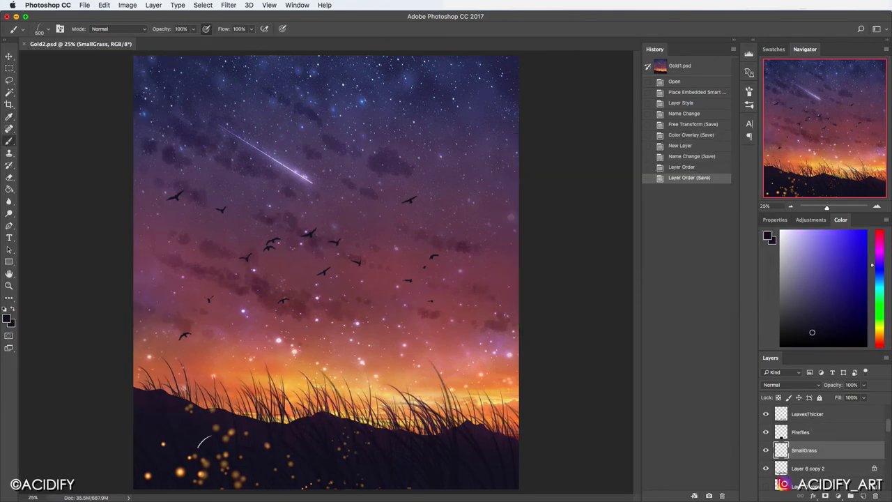
Step: Paint grass on the lower-left hill, flip it horizontally (-100) and tilt it along the slope
{"action": "left_click_drag", "start_coordinate": [157, 460], "coordinate": [112, 425]}
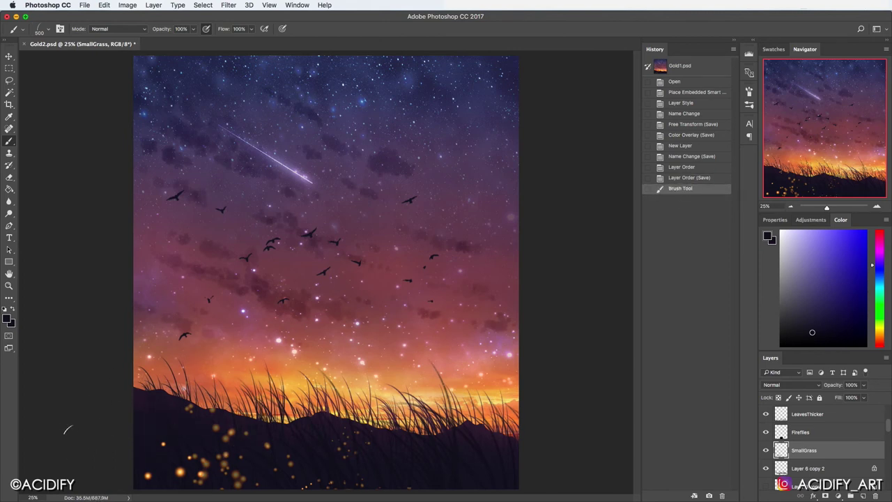
{"action": "key", "text": "ctrl+z"}
{"action": "key", "text": "ctrl+z"}
{"action": "key", "text": "ctrl+t"}
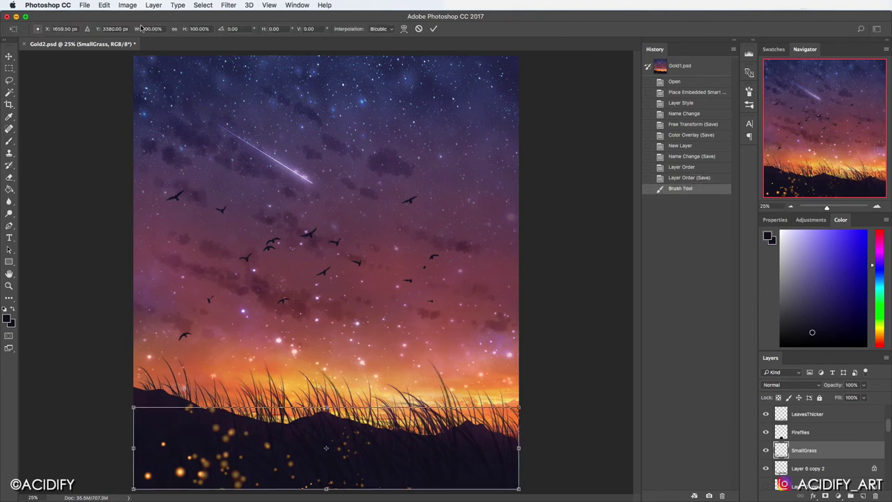
{"action": "type", "text": "-100"}
{"action": "key", "text": "Return"}
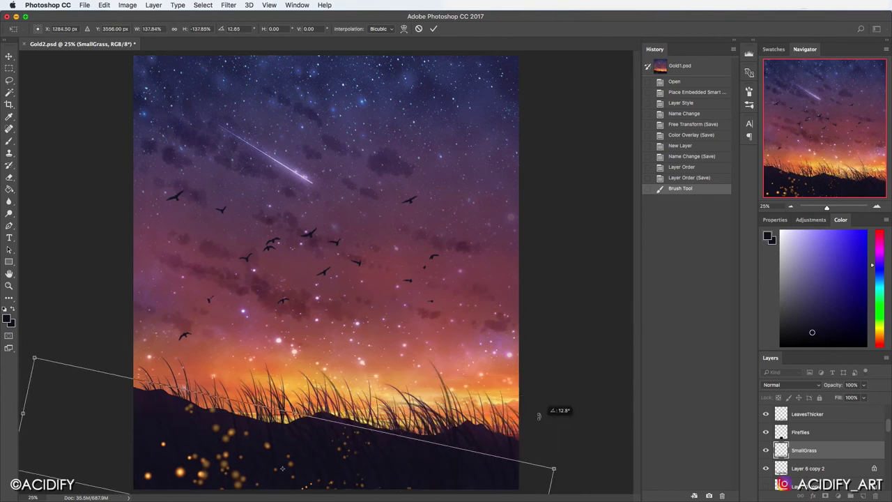
{"action": "left_click_drag", "start_coordinate": [649, 310], "coordinate": [202, 412]}
{"action": "key", "text": "Return"}
{"action": "key", "text": "ctrl+s"}
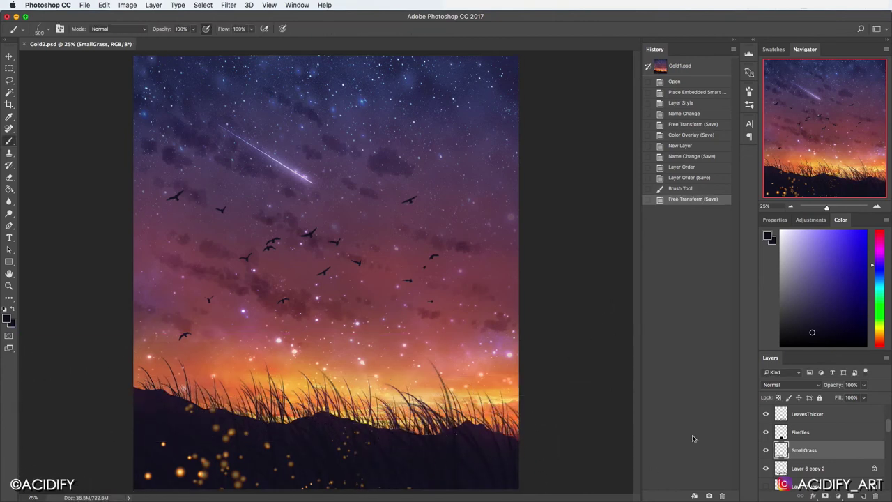
Step: On a new layer, paint grass across the bottom hills and save
{"action": "left_click", "coordinate": [864, 495]}
{"action": "left_click_drag", "start_coordinate": [315, 451], "coordinate": [488, 450]}
{"action": "key", "text": "ctrl+t"}
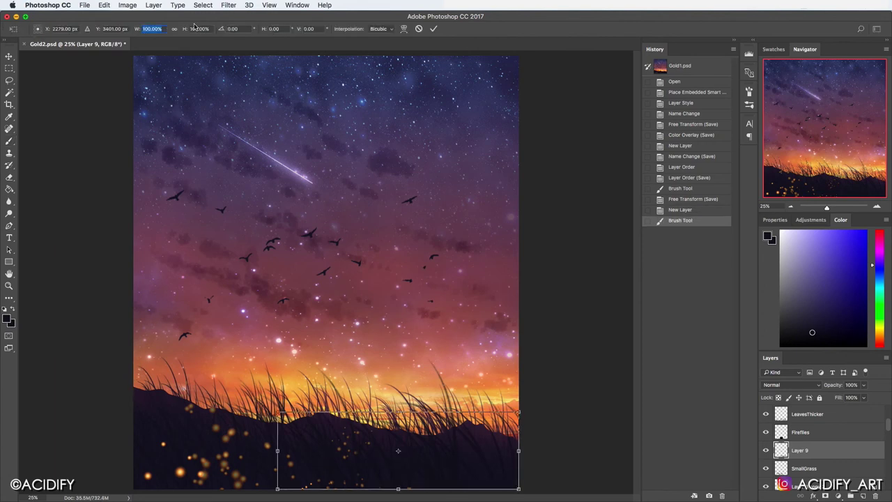
{"action": "key", "text": "Return"}
{"action": "key", "text": "ctrl+s"}
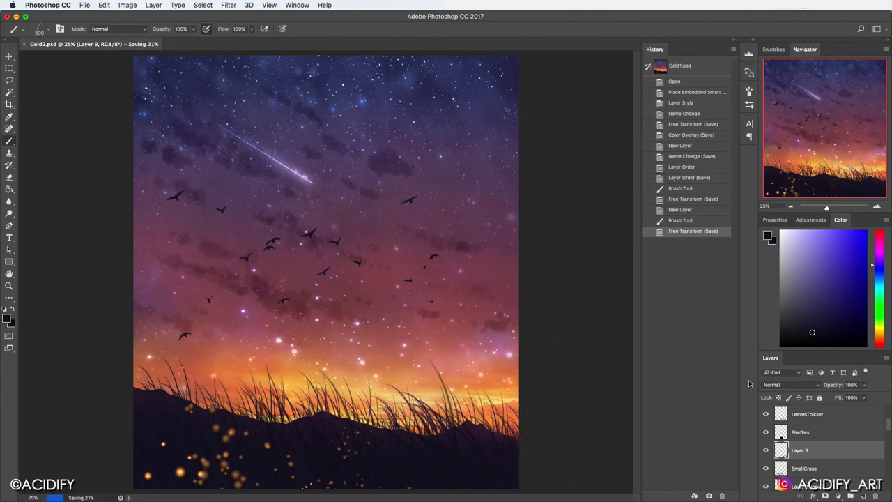
Step: On another layer, paint grass across the lower hills, shift it left, add strokes lower right
{"action": "left_click", "coordinate": [863, 495]}
{"action": "left_click_drag", "start_coordinate": [188, 412], "coordinate": [384, 411]}
{"action": "key", "text": "ctrl+t"}
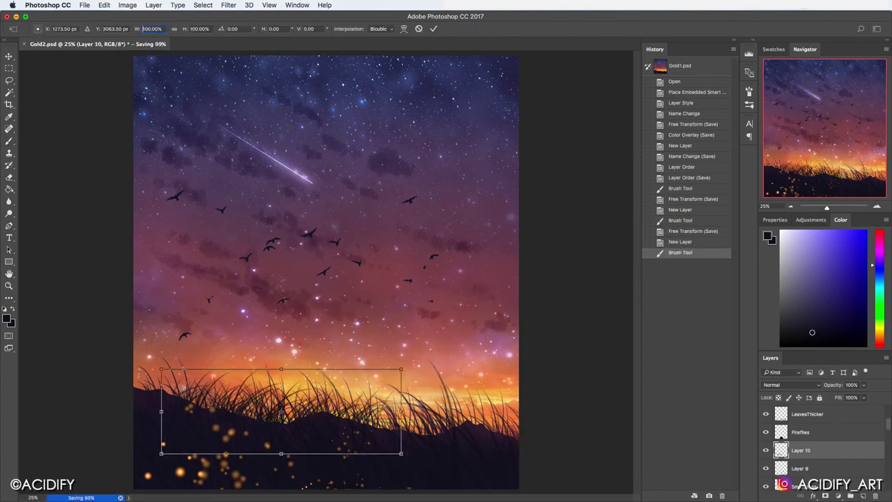
{"action": "left_click_drag", "start_coordinate": [281, 418], "coordinate": [139, 425]}
{"action": "key", "text": "Return"}
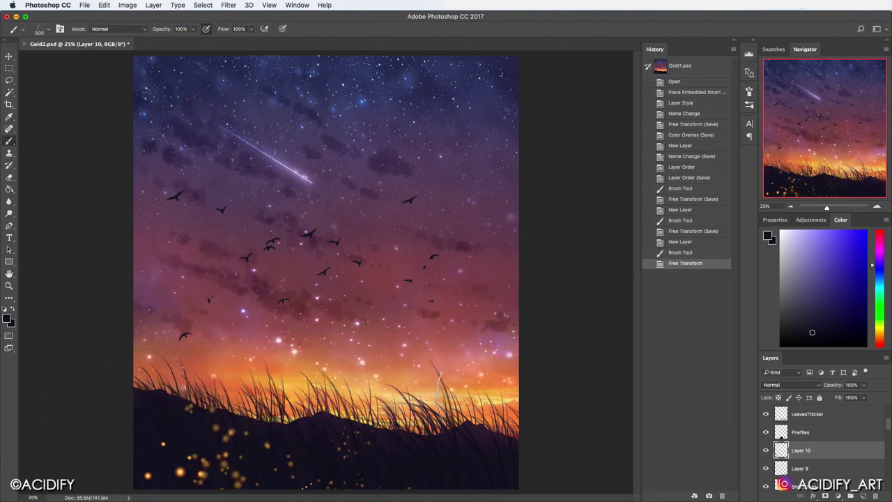
{"action": "left_click_drag", "start_coordinate": [428, 418], "coordinate": [443, 369]}
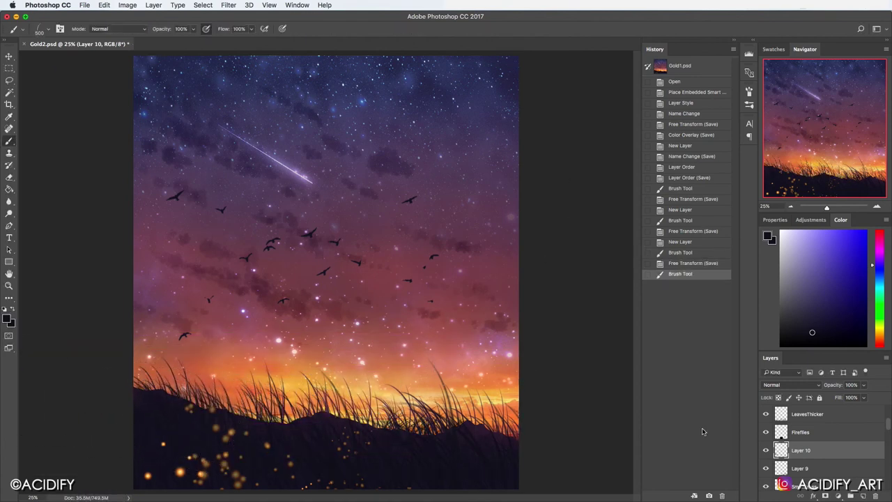
Step: Paint a fresh grass clump on a new layer and move it down onto the hills
{"action": "key", "text": "ctrl+shift+alt+n"}
{"action": "left_click_drag", "start_coordinate": [406, 424], "coordinate": [488, 460]}
{"action": "key", "text": "ctrl+t"}
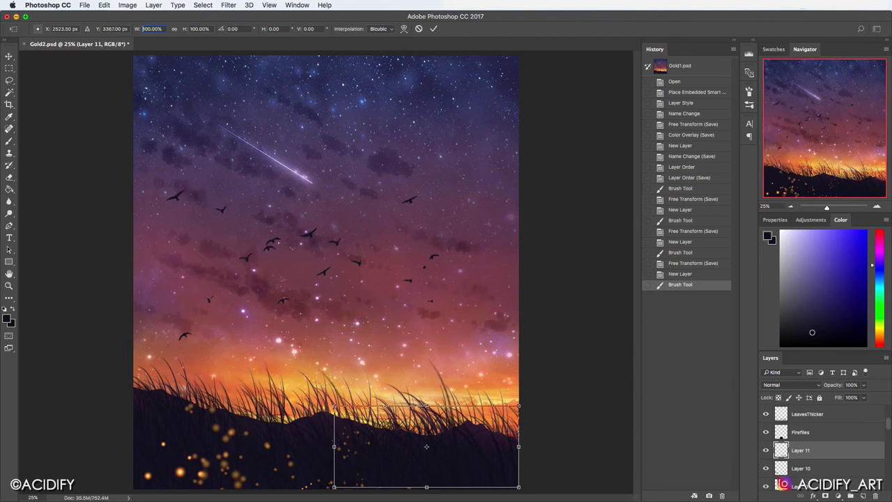
{"action": "key", "text": "Return"}
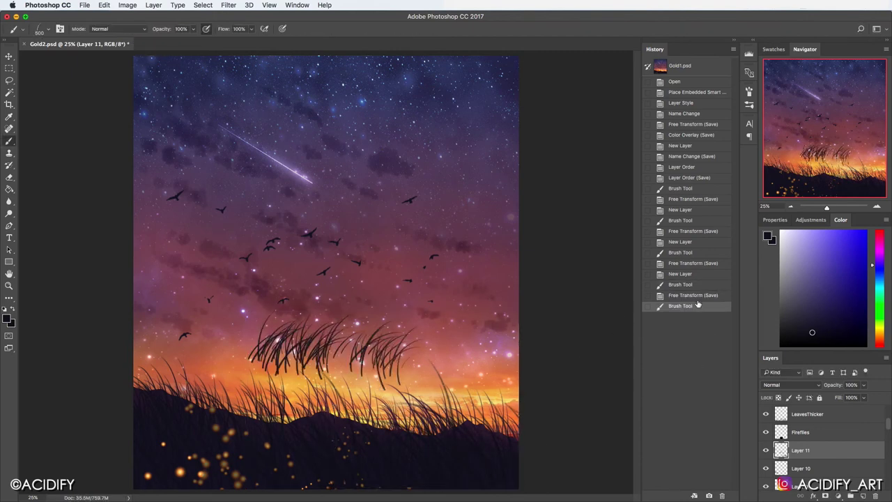
{"action": "key", "text": "ctrl+z"}
{"action": "key", "text": "ctrl+shift+alt+n"}
{"action": "key", "text": "ctrl+t"}
{"action": "mouse_move", "coordinate": [335, 425]}
{"action": "left_mouse_down"}
{"action": "mouse_move", "coordinate": [383, 405]}
{"action": "mouse_move", "coordinate": [401, 456]}
{"action": "mouse_move", "coordinate": [331, 453]}
{"action": "left_mouse_up"}
{"action": "key", "text": "Return"}
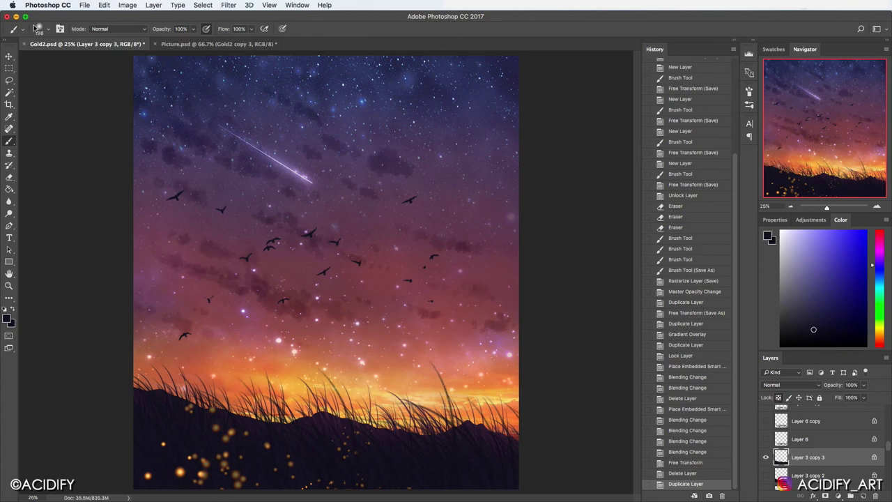
Step: Sample the sunset orange and paint orange highlight blades into the grass
{"action": "left_click", "coordinate": [39, 28]}
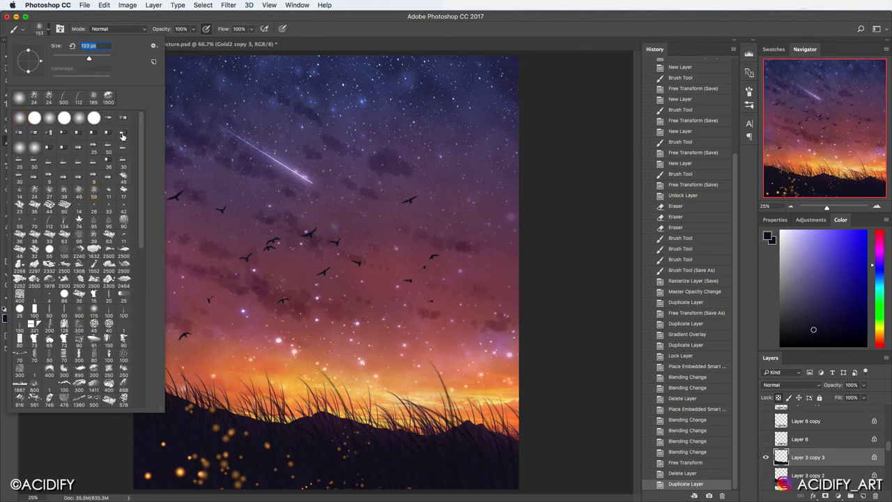
{"action": "key", "text": "Escape"}
{"action": "left_click", "coordinate": [406, 381], "text": "alt"}
{"action": "left_click_drag", "start_coordinate": [258, 388], "coordinate": [203, 354]}
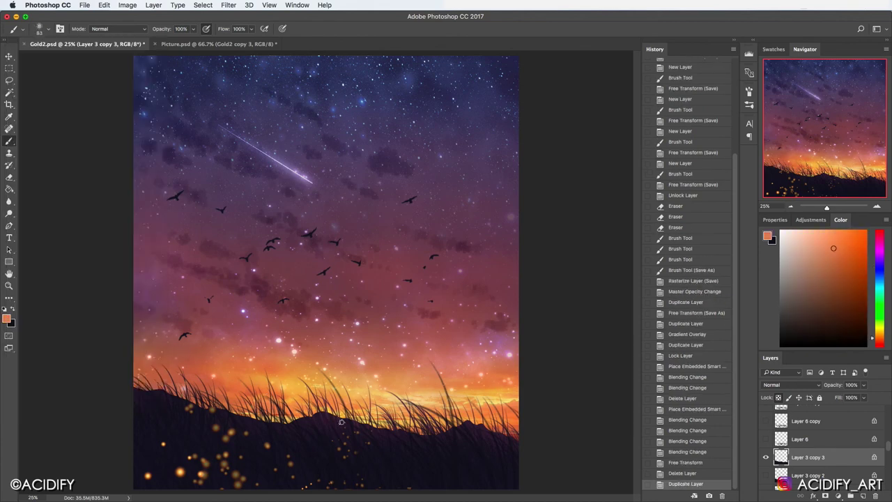
{"action": "key", "text": "ctrl+s"}
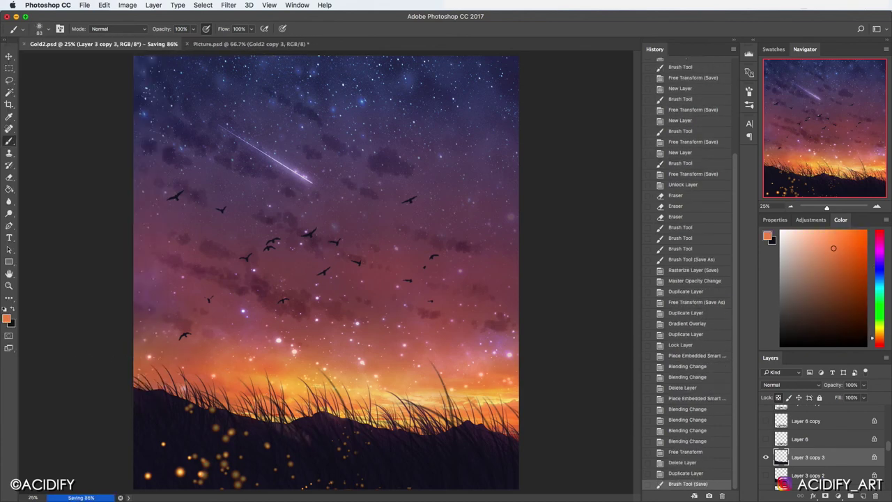
Step: Paint several more grass blades across the lower hillside, saving as you go
{"action": "left_click", "coordinate": [193, 385]}
{"action": "left_click", "coordinate": [193, 385]}
{"action": "key", "text": "ctrl+s"}
{"action": "left_click", "coordinate": [209, 399]}
{"action": "key", "text": "ctrl+s"}
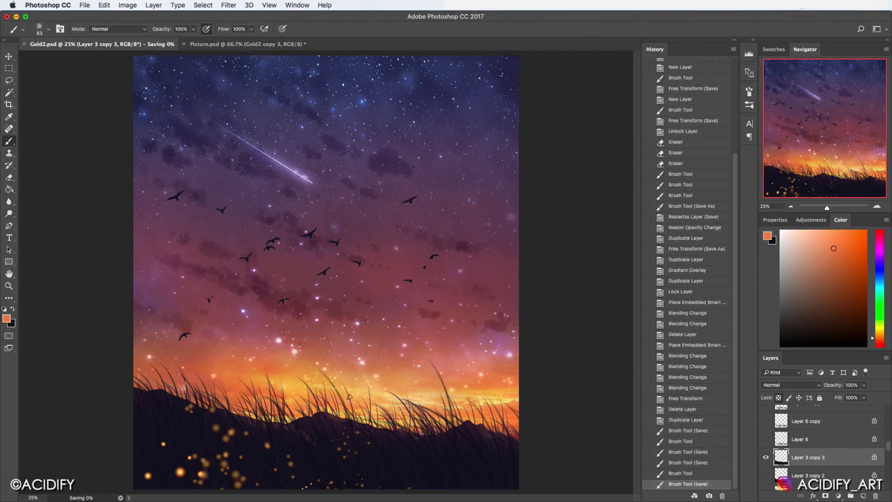
{"action": "left_click", "coordinate": [231, 417]}
{"action": "key", "text": "ctrl+s"}
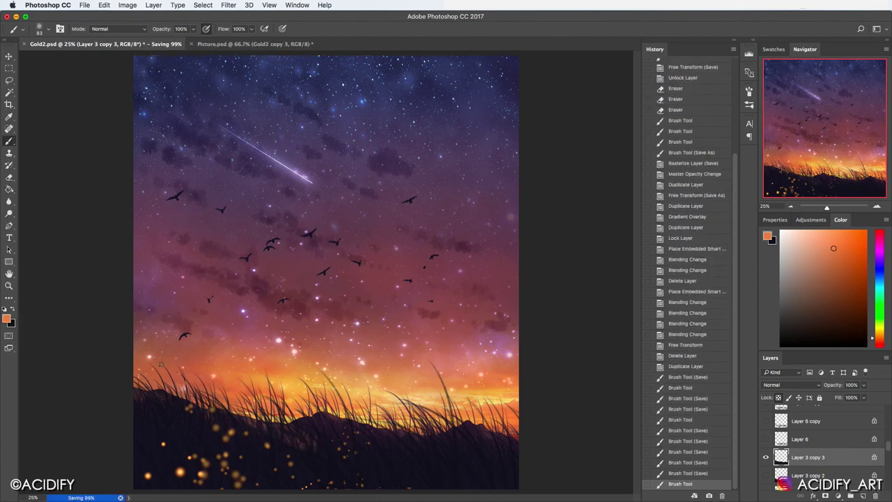
Step: Sample dark blue-black, maroon and near-black tones and paint a dark blade near the left edge
{"action": "left_click", "coordinate": [472, 419], "text": "alt"}
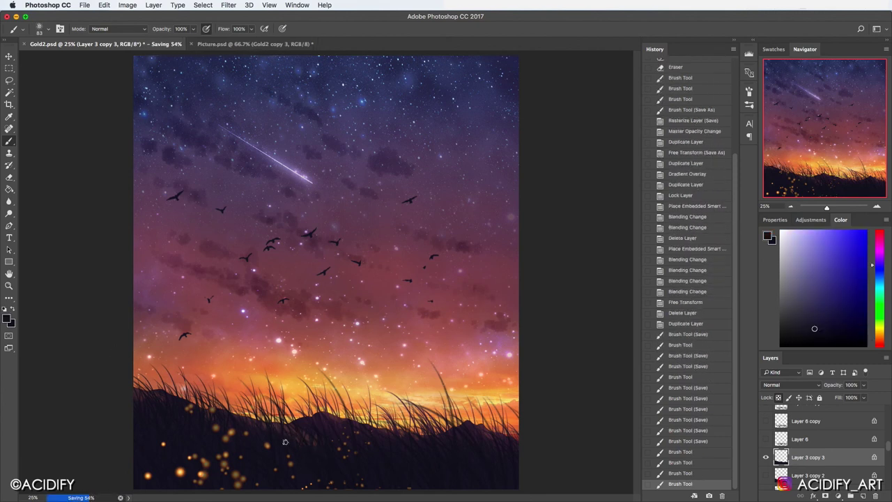
{"action": "key", "text": "ctrl+s"}
{"action": "key", "text": "ctrl+s"}
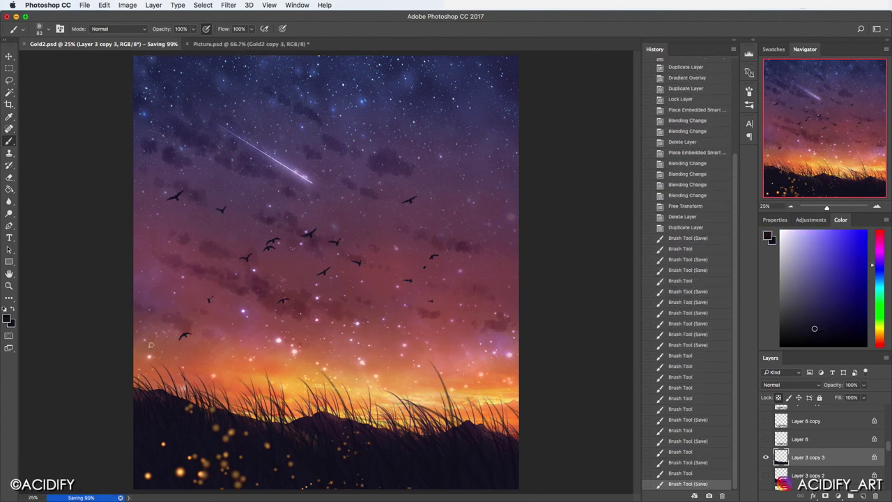
{"action": "left_click", "coordinate": [311, 433], "text": "alt"}
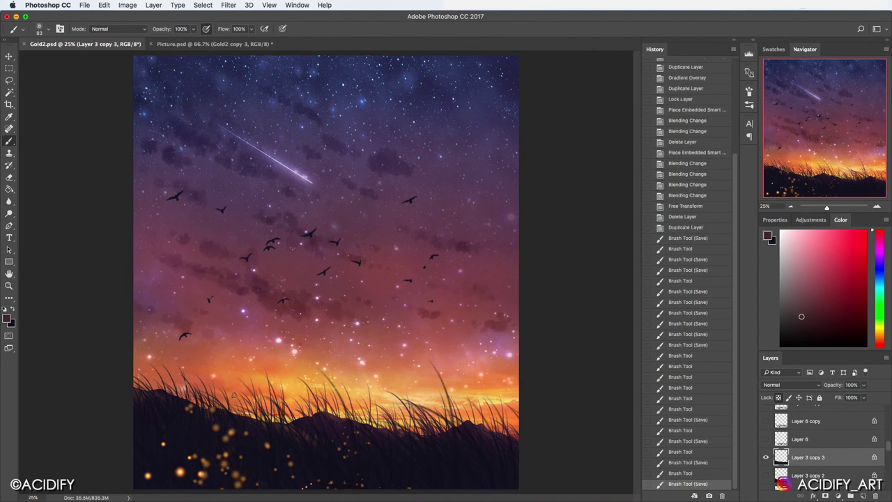
{"action": "left_click", "coordinate": [153, 398], "text": "alt"}
{"action": "key", "text": "ctrl+s"}
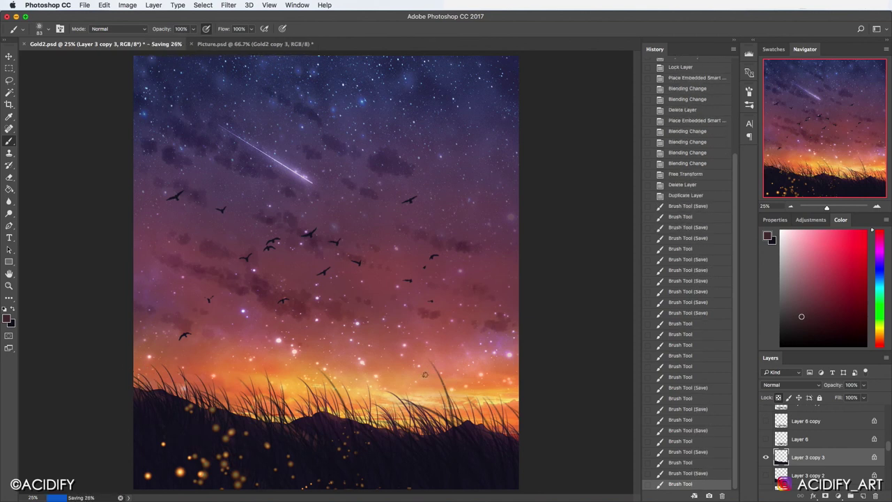
{"action": "left_click", "coordinate": [157, 316]}
{"action": "key", "text": "ctrl+s"}
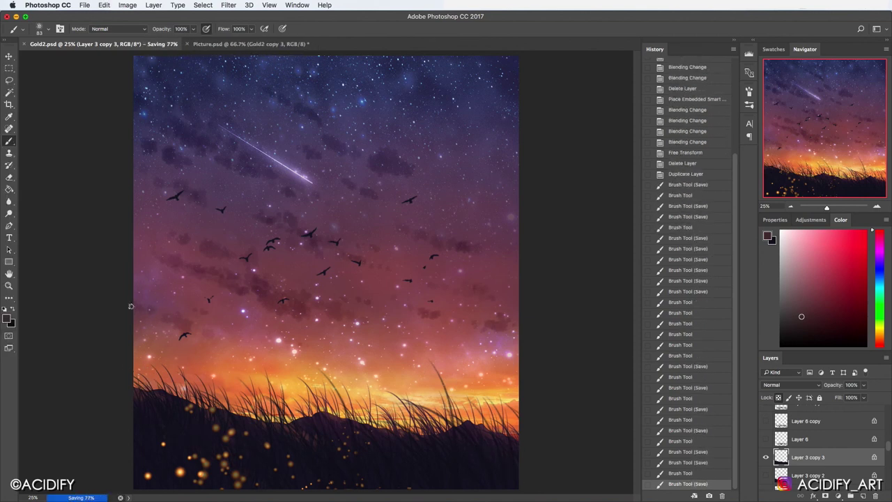
Step: Sample the light yellow horizon glow and paint fine blades with a size 27 brush
{"action": "left_click", "coordinate": [337, 377], "text": "alt"}
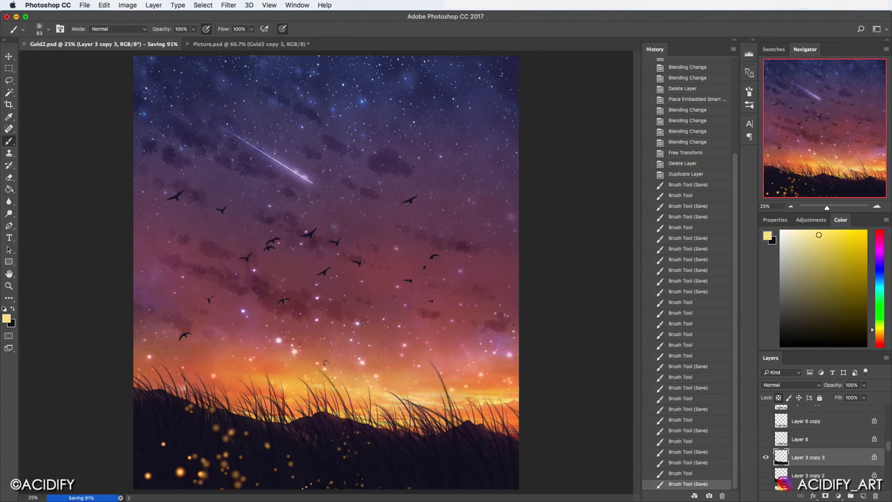
{"action": "left_click", "coordinate": [39, 28]}
{"action": "left_click", "coordinate": [275, 432]}
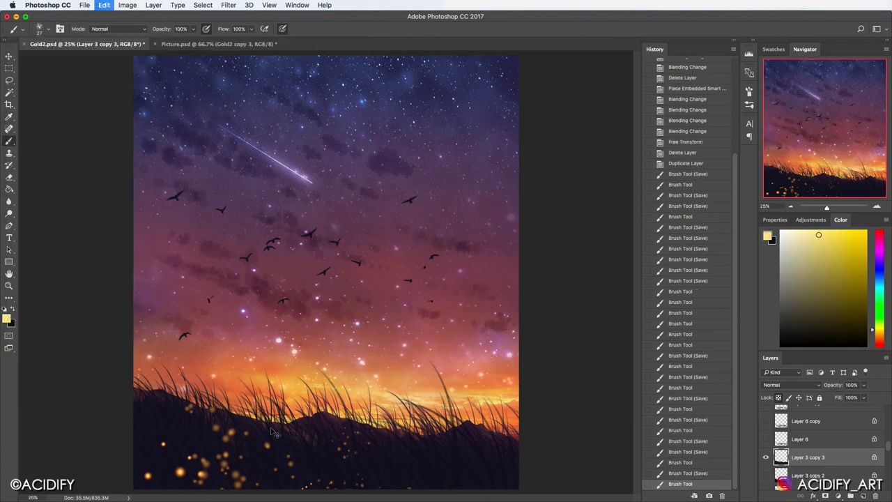
{"action": "key", "text": "ctrl+s"}
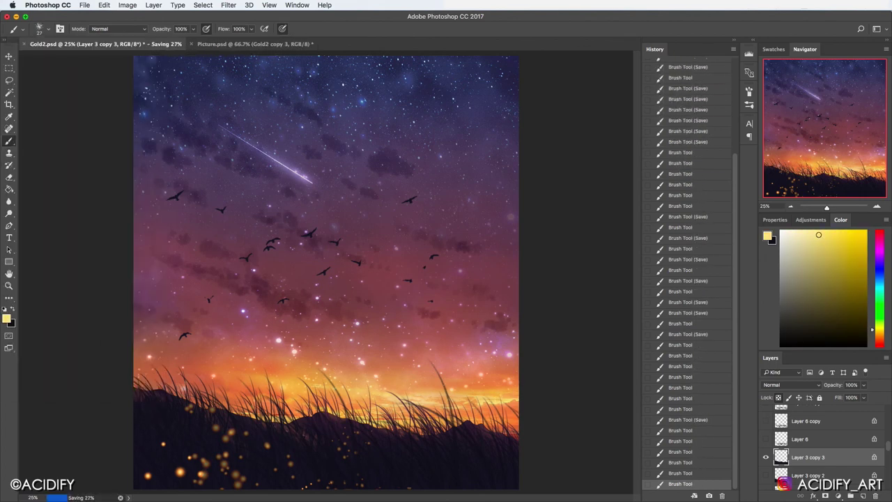
{"action": "key", "text": "ctrl+s"}
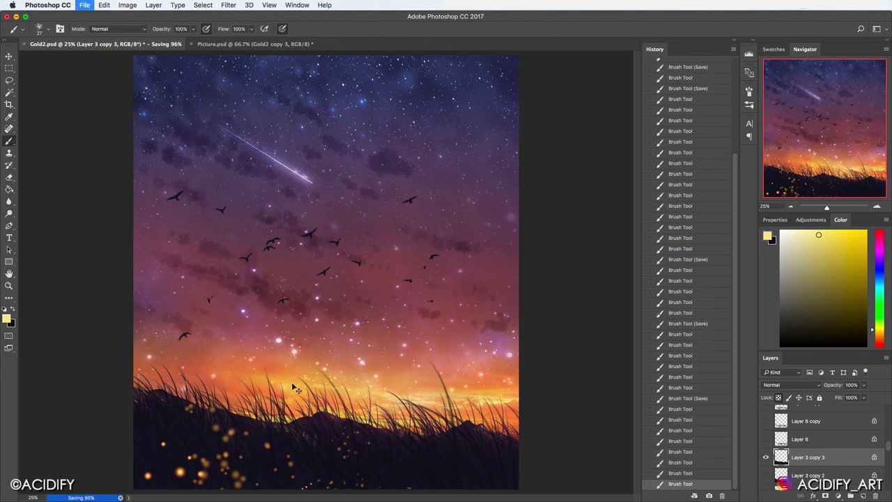
{"action": "key", "text": "ctrl+s"}
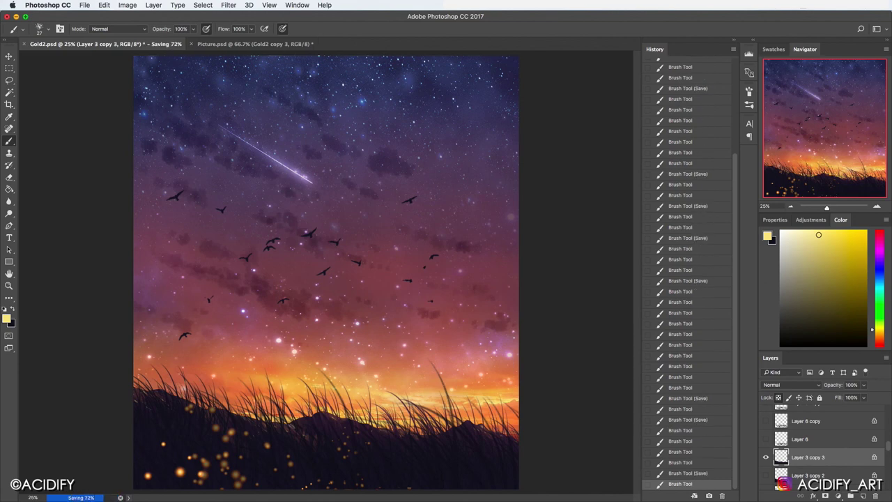
Step: Sample the dark red-brown grass, enlarge the brush to 59, and undo recent strokes
{"action": "left_click", "coordinate": [287, 426], "text": "alt"}
{"action": "key", "text": "ctrl+s"}
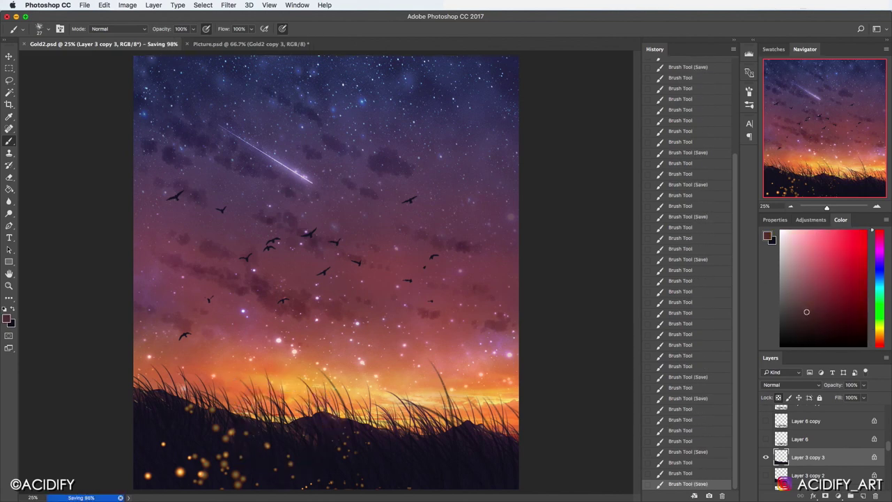
{"action": "right_click", "coordinate": [99, 360]}
{"action": "key", "text": "Return"}
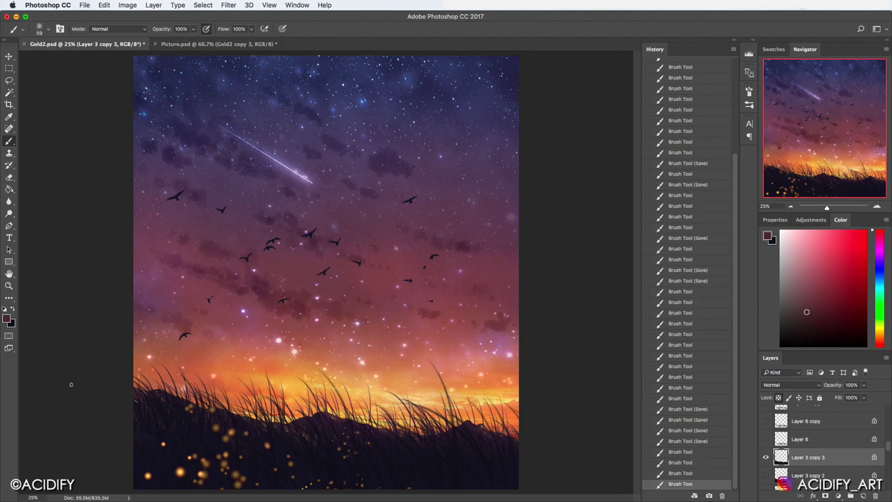
{"action": "left_click", "coordinate": [686, 441]}
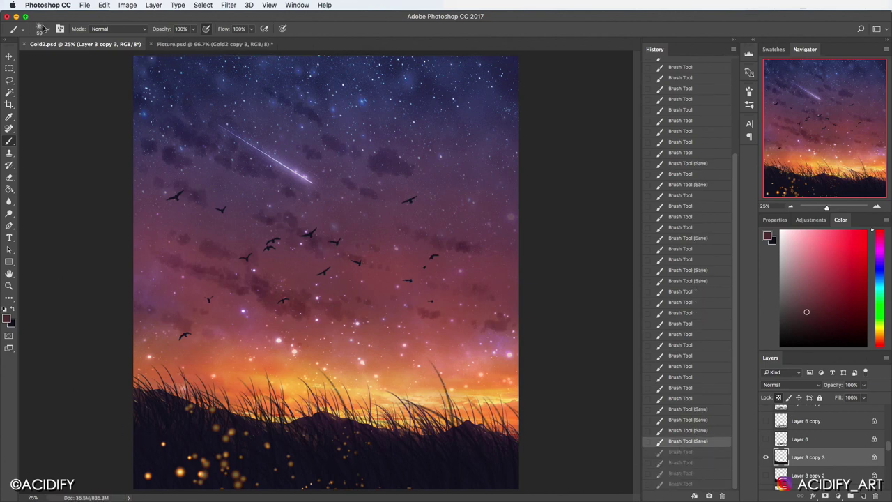
Step: Sample light orange and dark red grass tones and set the brush size to 46
{"action": "left_click", "coordinate": [430, 396], "text": "alt"}
{"action": "key", "text": "ctrl+s"}
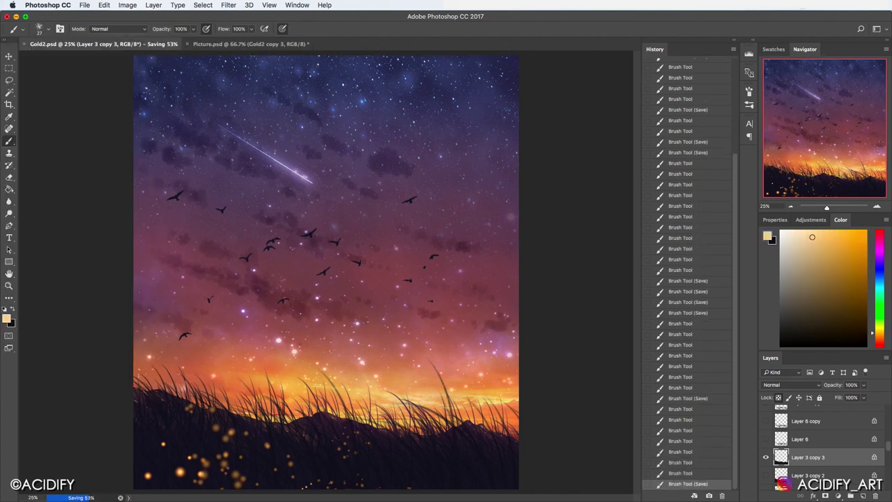
{"action": "key", "text": "ctrl+s"}
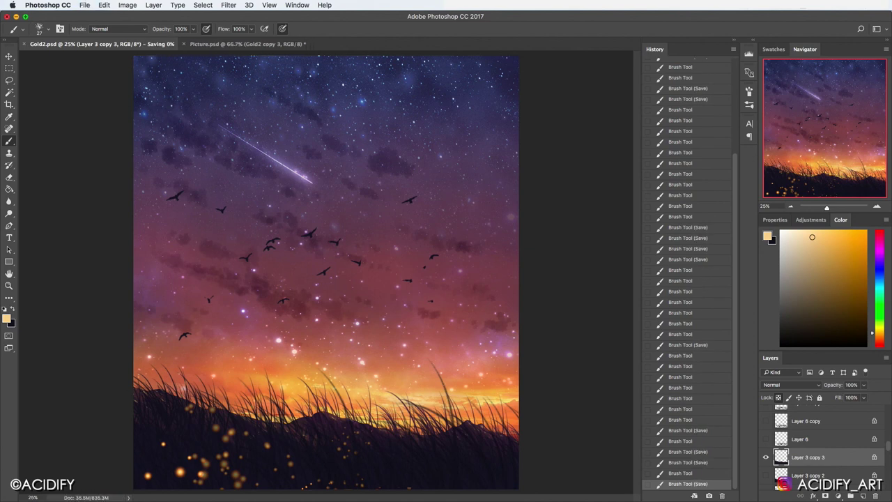
{"action": "left_click", "coordinate": [328, 446], "text": "alt"}
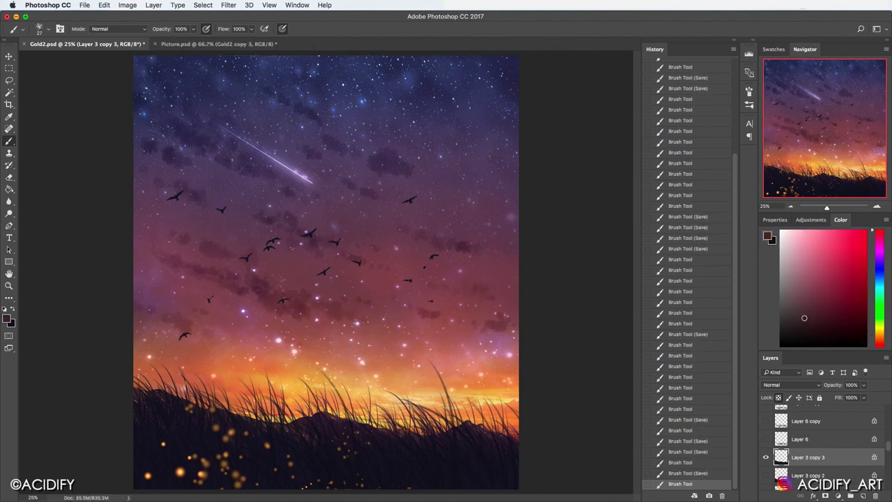
{"action": "left_click", "coordinate": [417, 438], "text": "alt"}
{"action": "key", "text": "ctrl+s"}
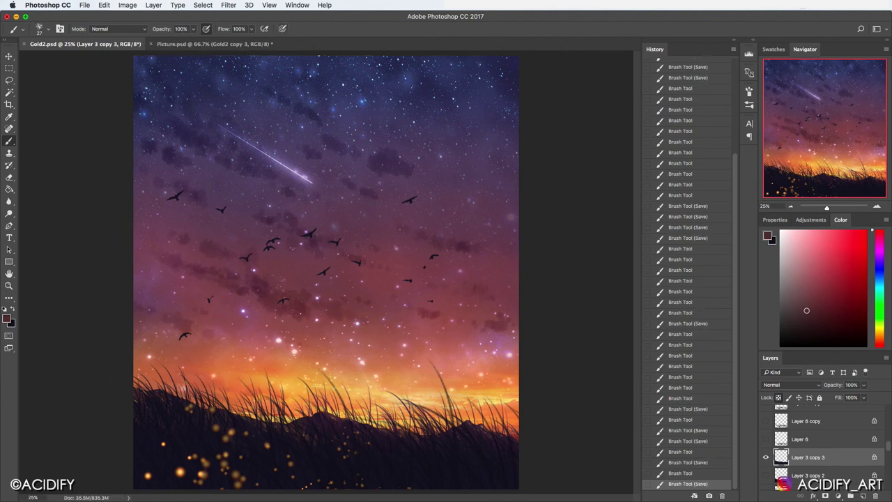
{"action": "left_click", "coordinate": [42, 28]}
{"action": "left_click", "coordinate": [149, 476]}
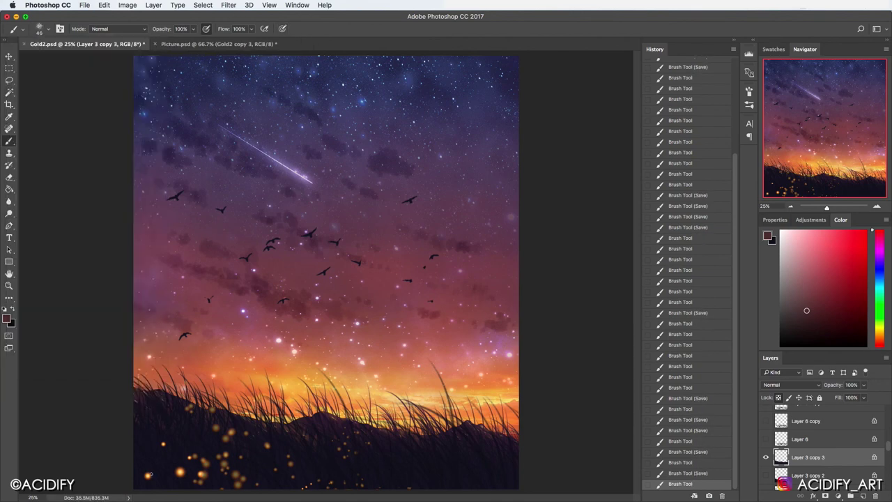